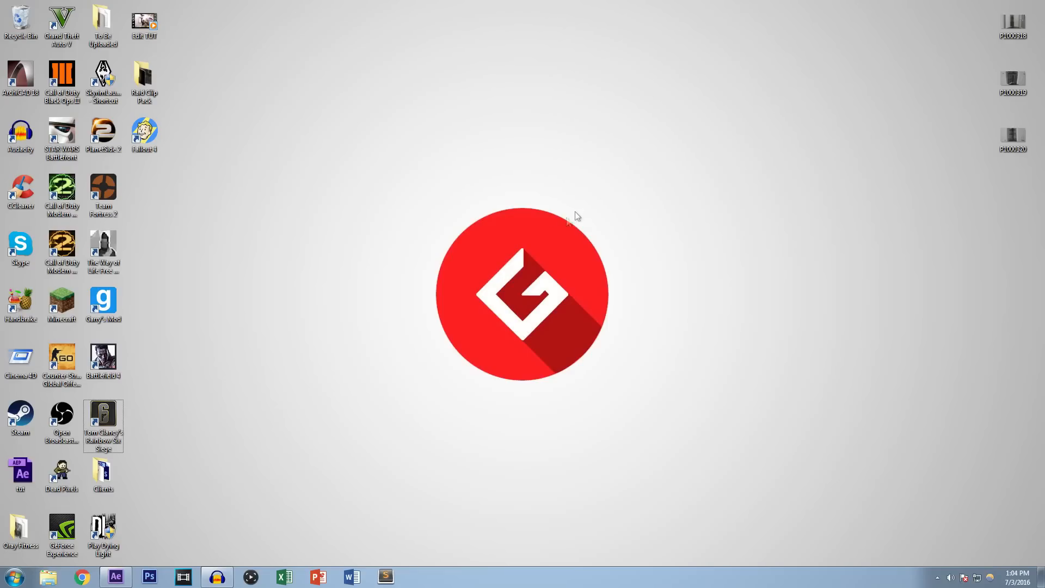
left_click_drag(62, 526, 522, 144)
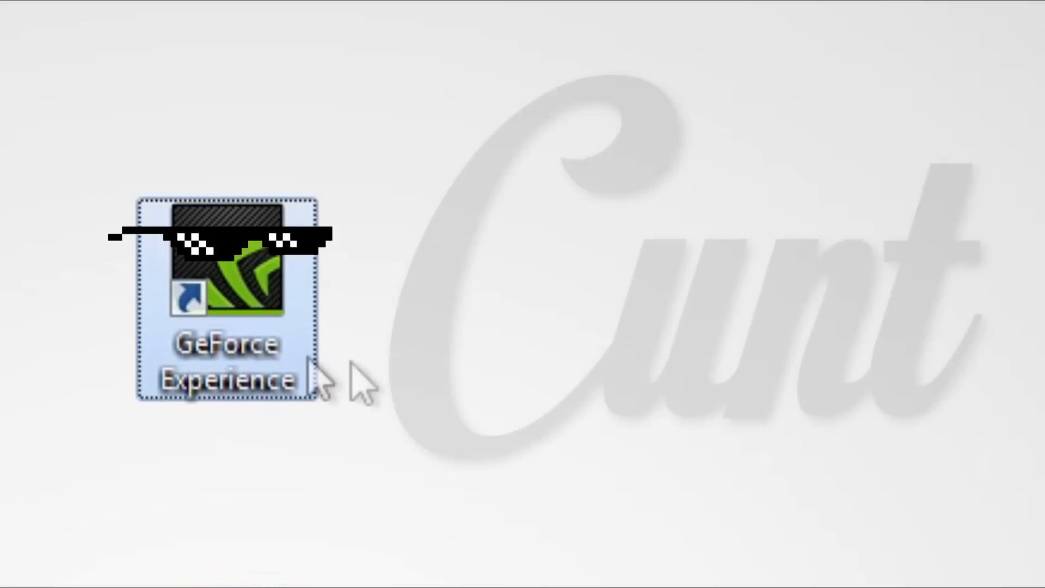
left_click(308, 488)
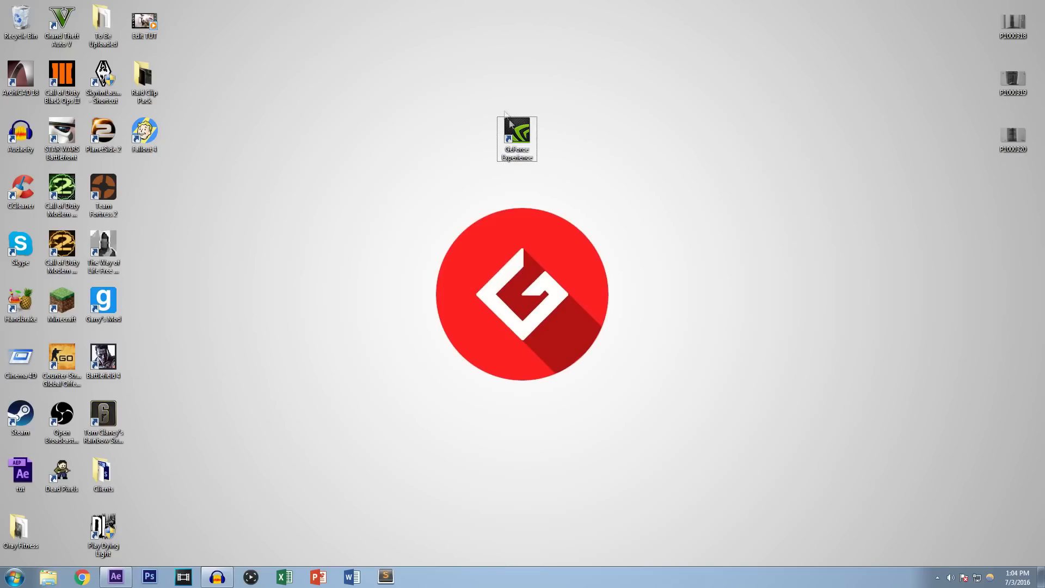
left_click_drag(526, 136, 69, 531)
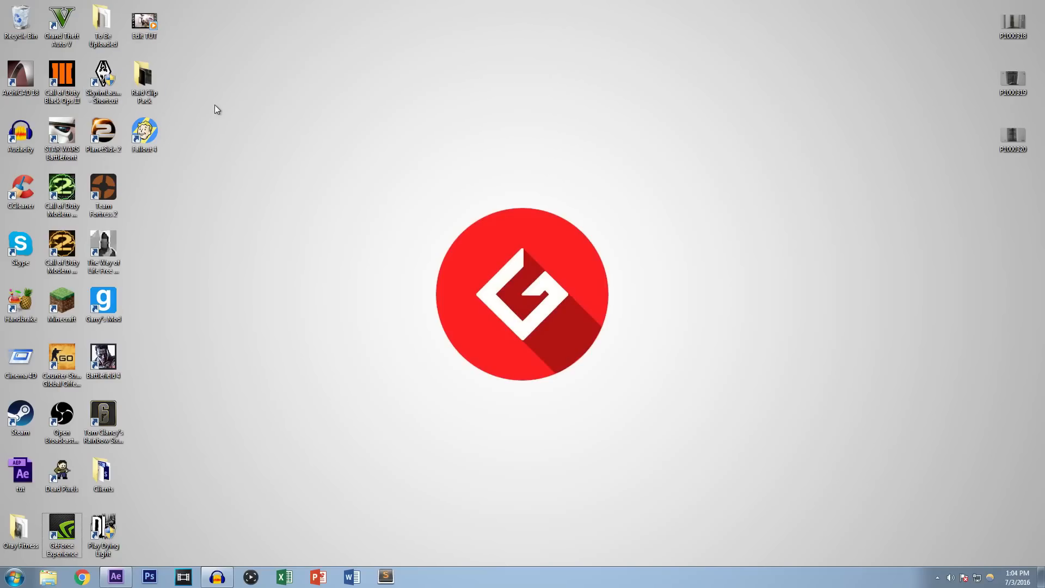
left_click(117, 581)
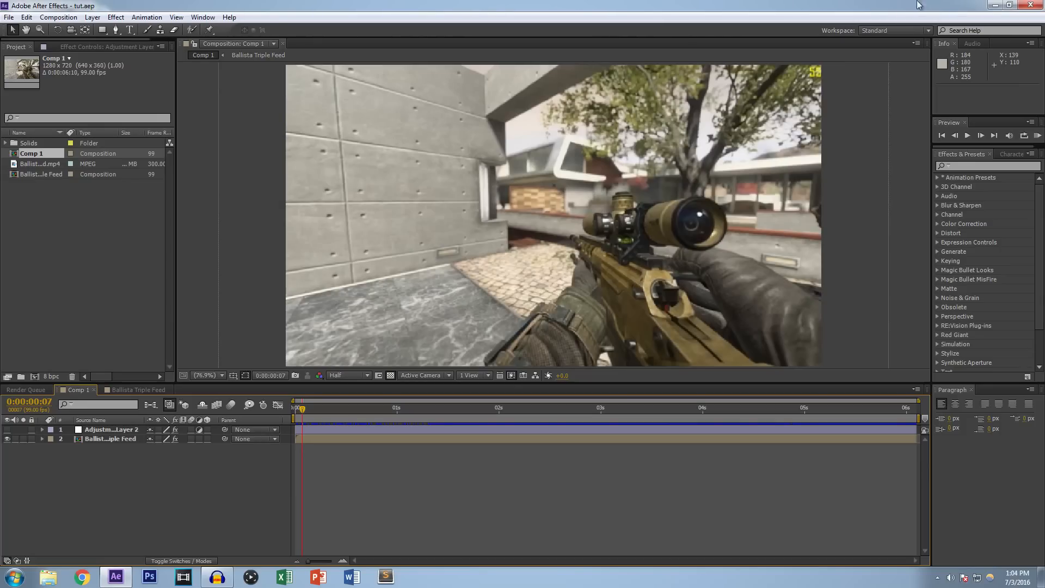
left_click(994, 8)
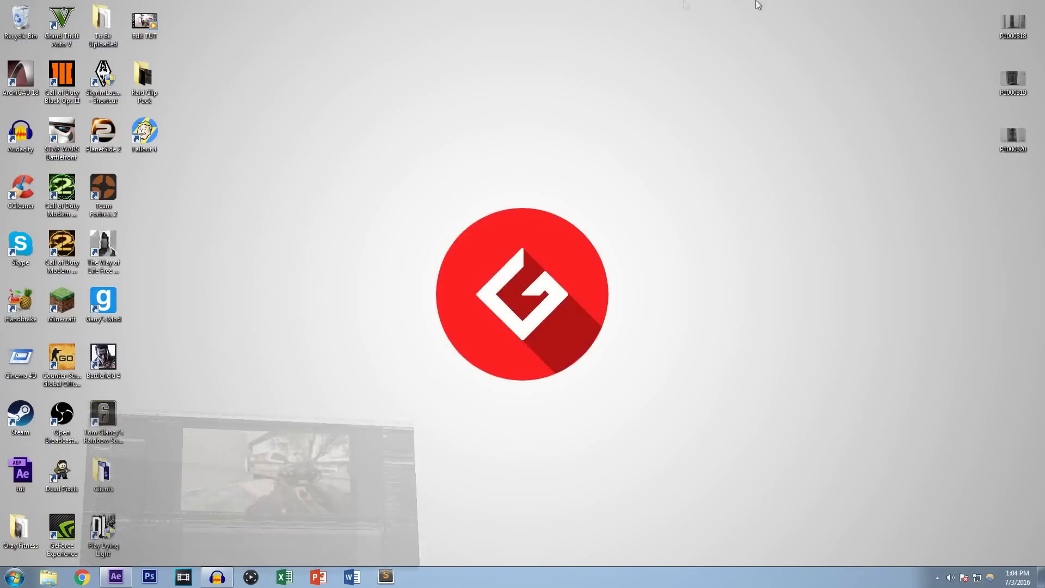
Play the Edit TUT video from the desktop, pausing to examine the glowing ring around the rifle scope, and close the player
double_click(142, 26)
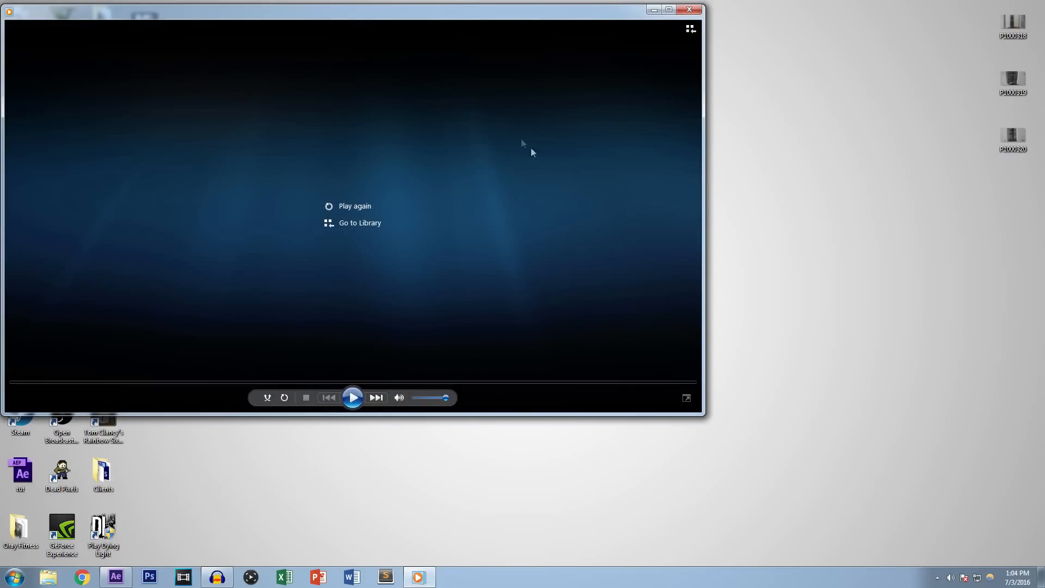
left_click(689, 9)
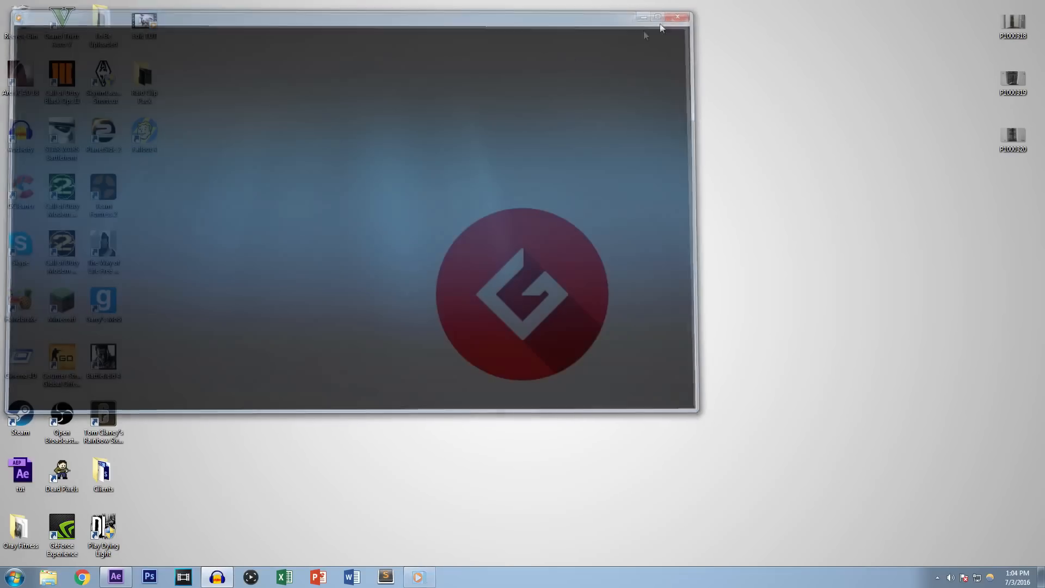
double_click(132, 26)
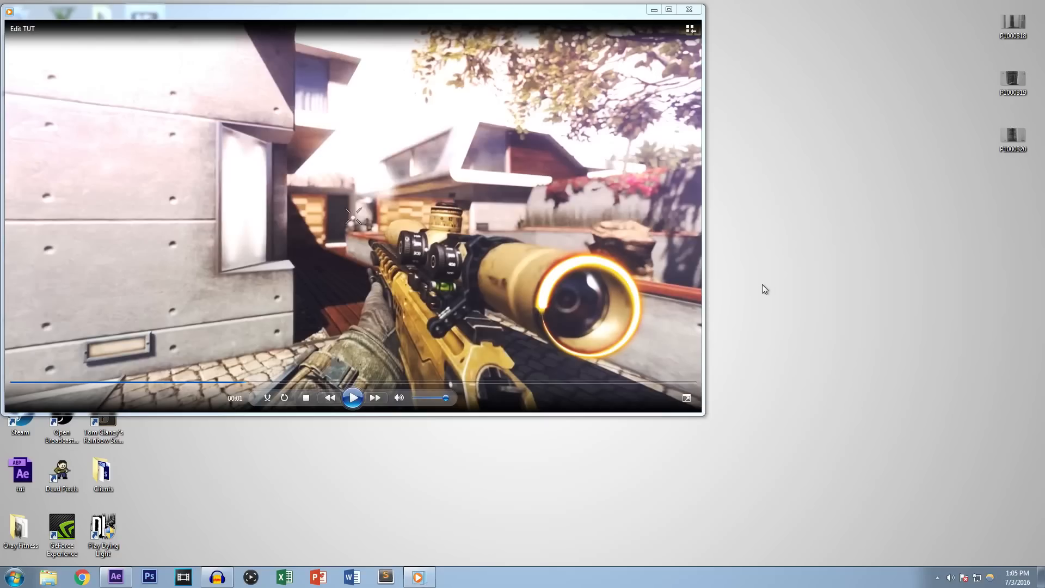
left_click_drag(239, 381, 79, 382)
left_click(355, 398)
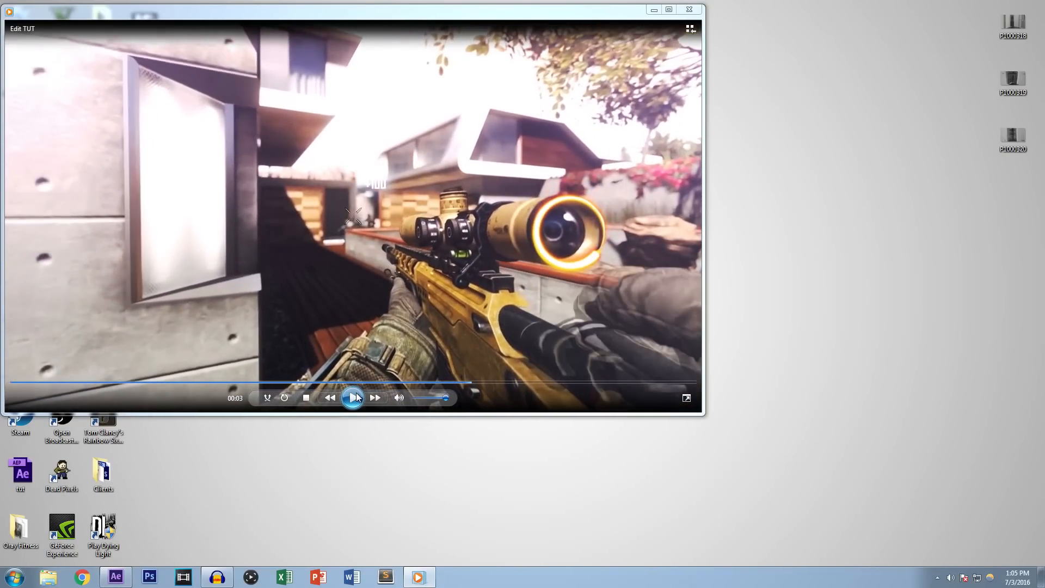
left_click(353, 398)
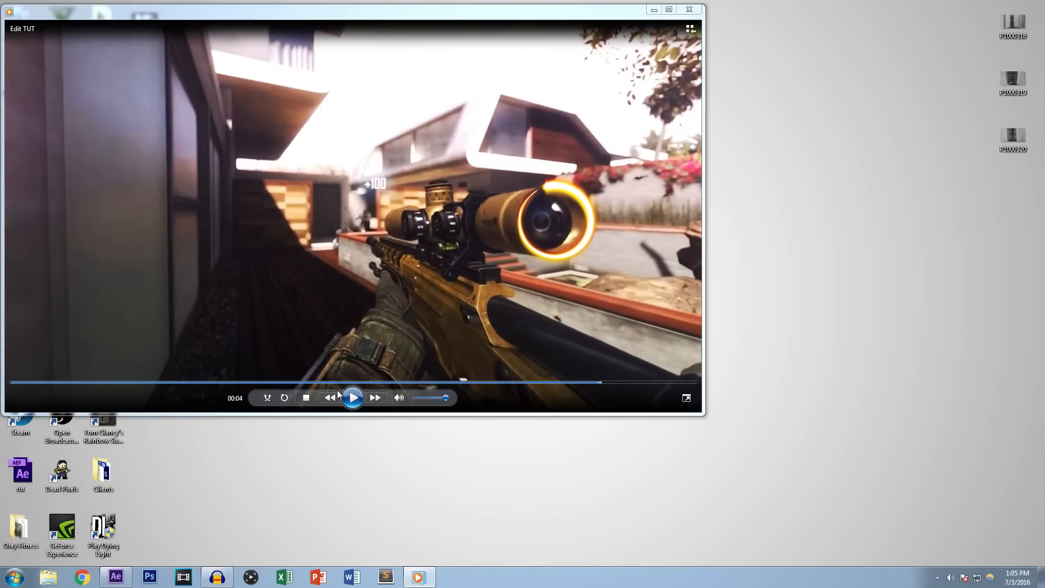
left_click(353, 398)
left_click(290, 383)
left_click(356, 398)
left_click(357, 398)
left_click(358, 398)
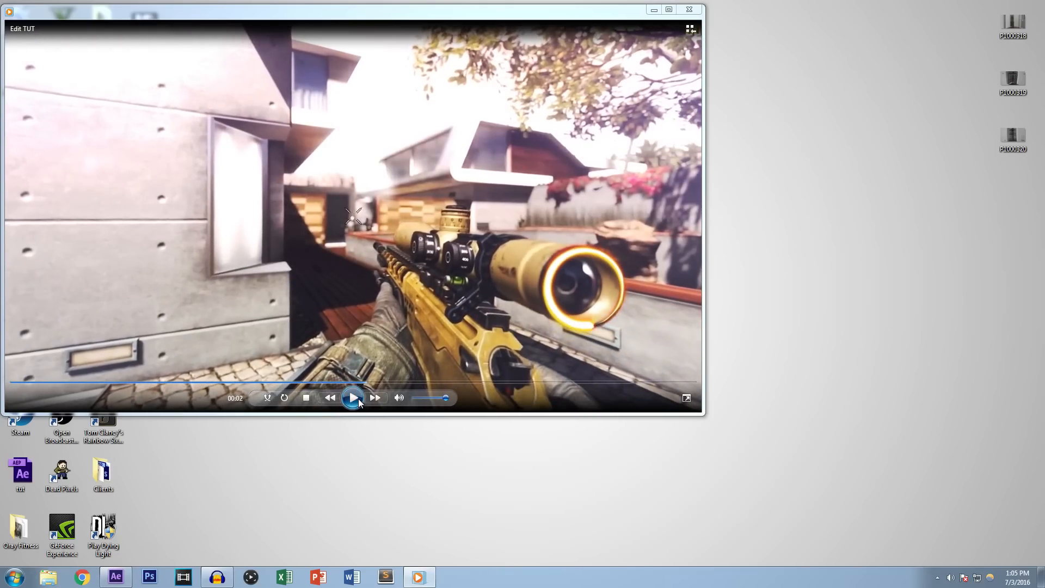
left_click(358, 398)
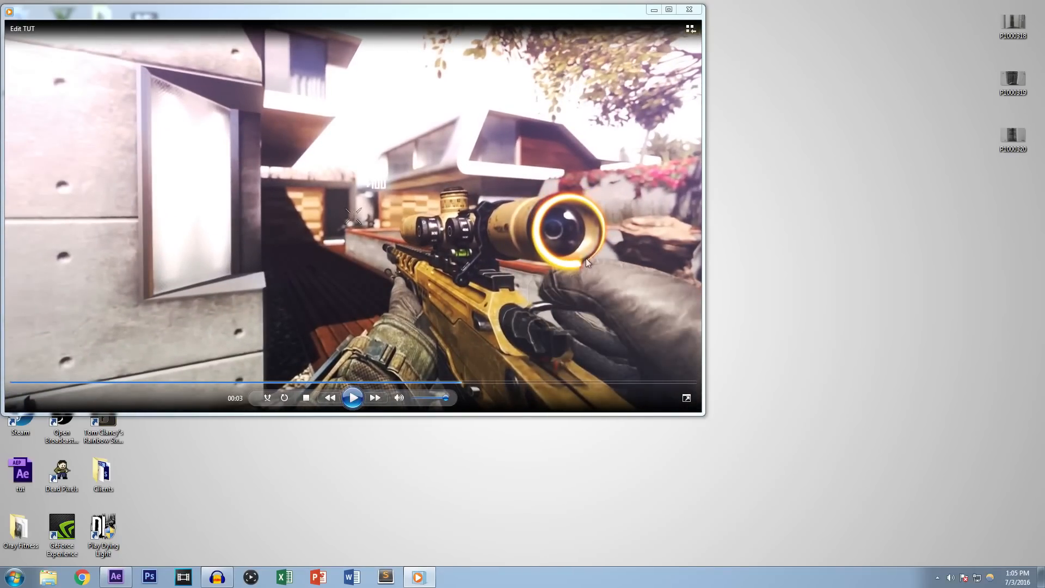
left_click(690, 9)
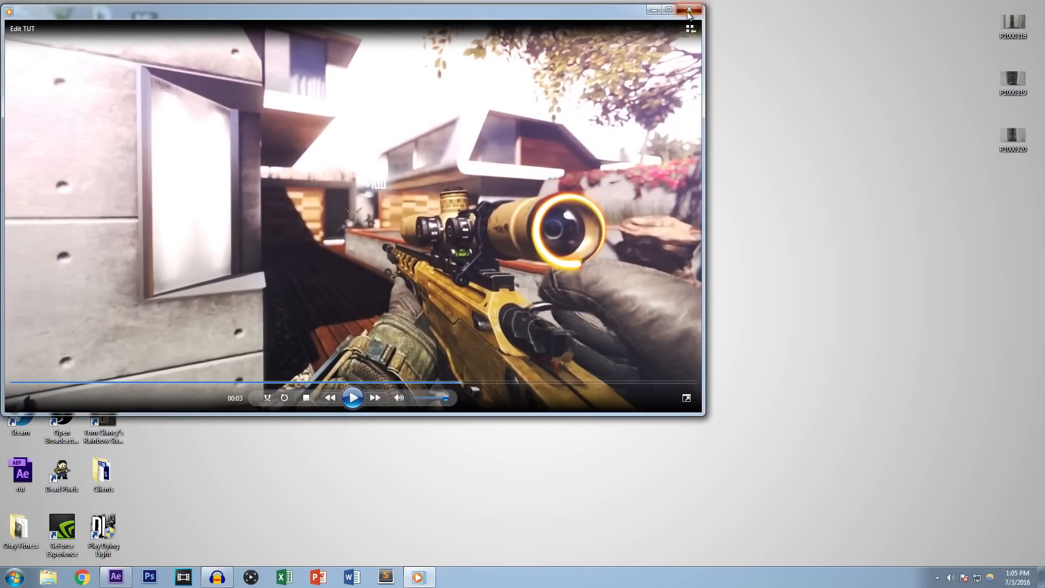
Switch to After Effects and look through the installed effect categories
left_click(116, 576)
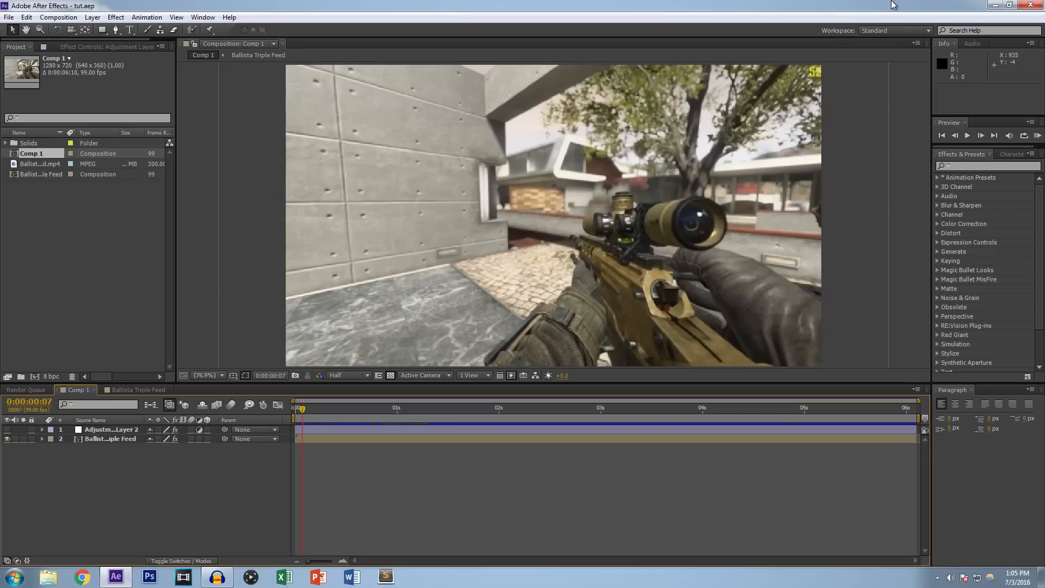
left_click(971, 168)
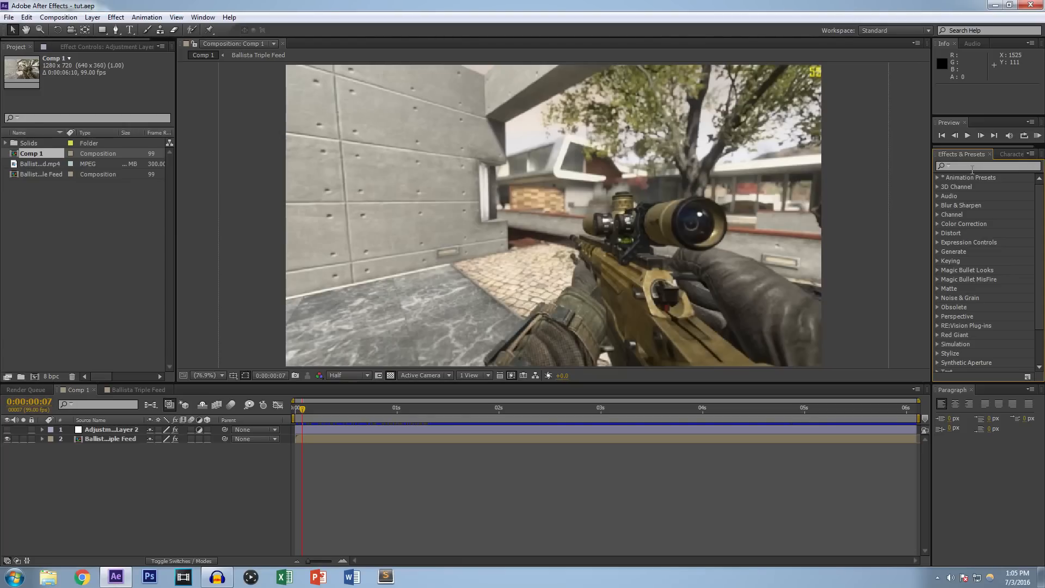
left_click(972, 168)
scroll(962, 299, "down", 2)
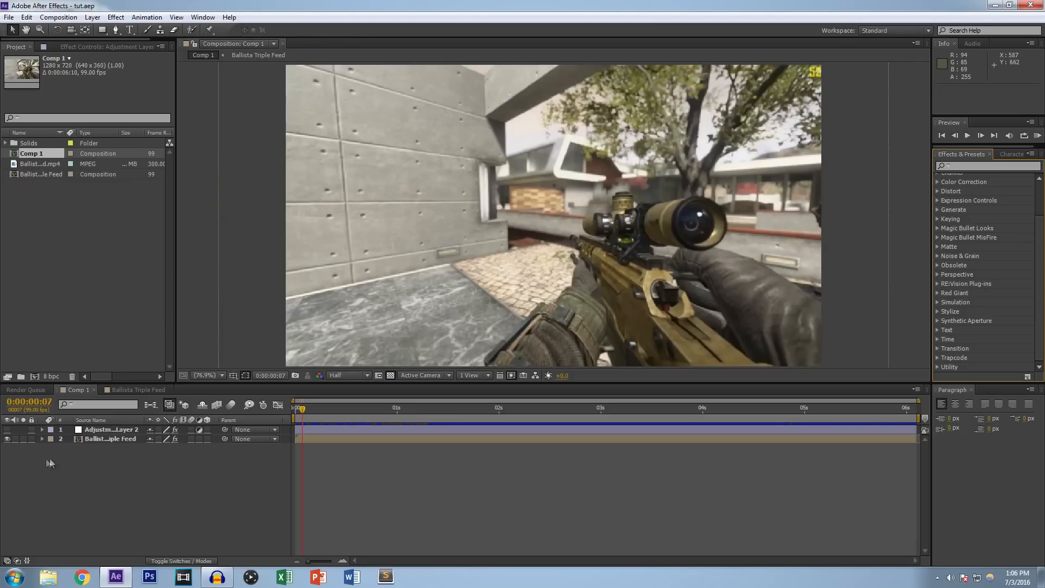
Look over the Ballista Triple Feed composition and the render queue, and return to the start of Comp 1
left_click(101, 429)
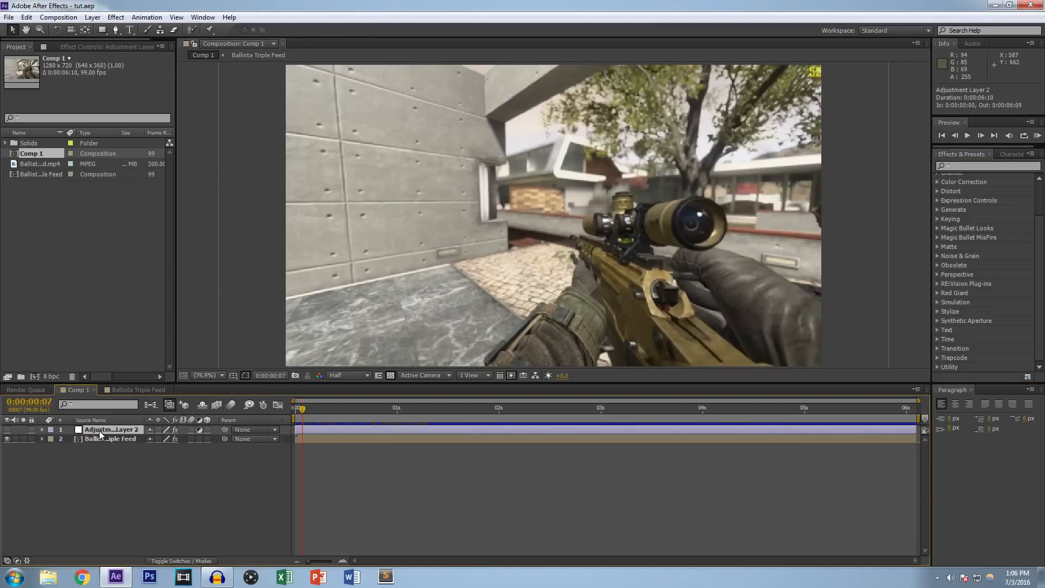
left_click_drag(300, 410, 378, 407)
left_click(138, 390)
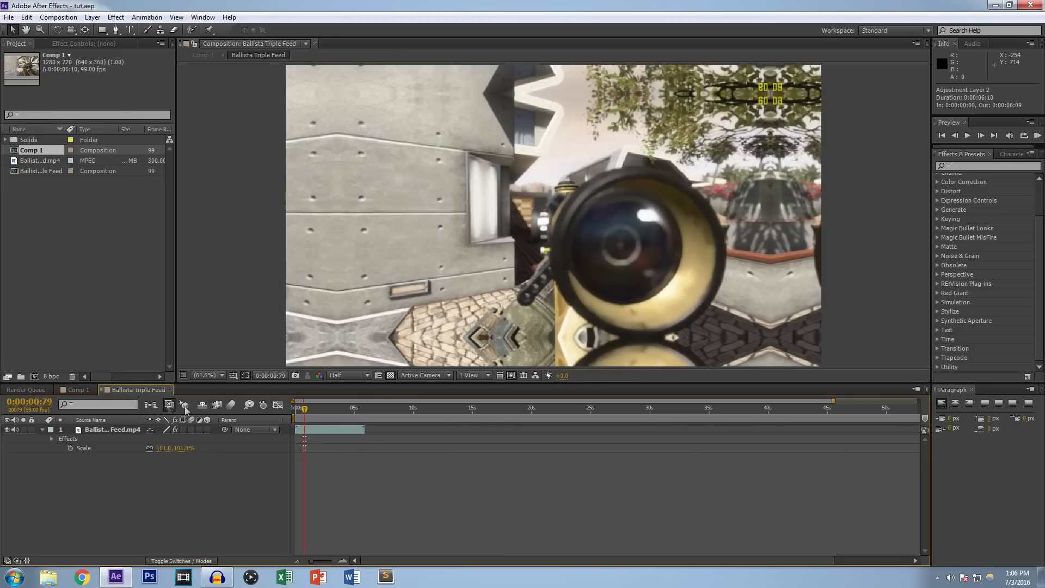
left_click(27, 390)
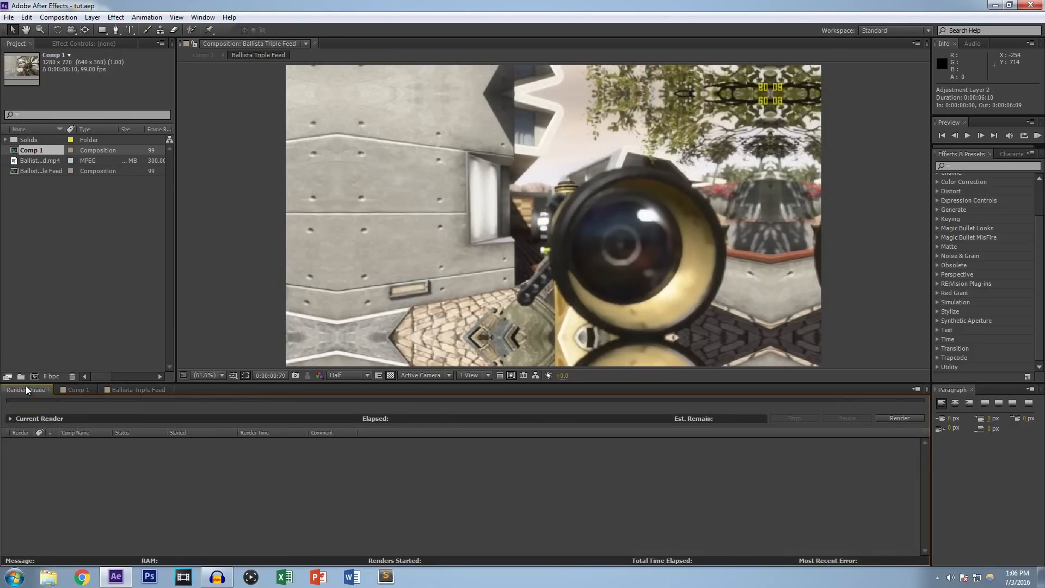
left_click(74, 390)
left_click_drag(332, 418, 234, 423)
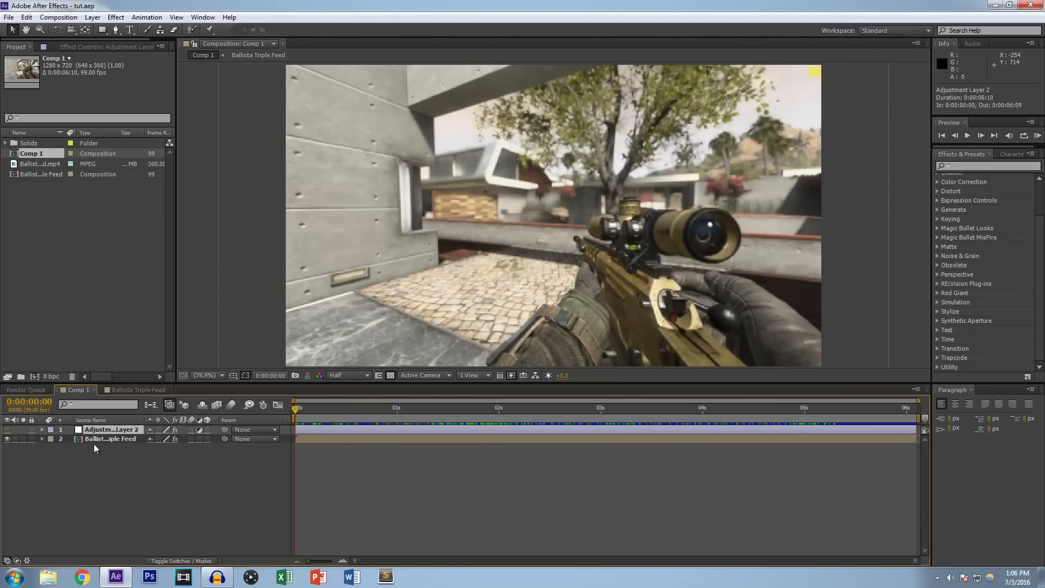
Show Adjustment Layer 2 temporarily to compare the graded footage up to 0:00:00:38, and hide the layer again
left_click(12, 432)
left_click(7, 430)
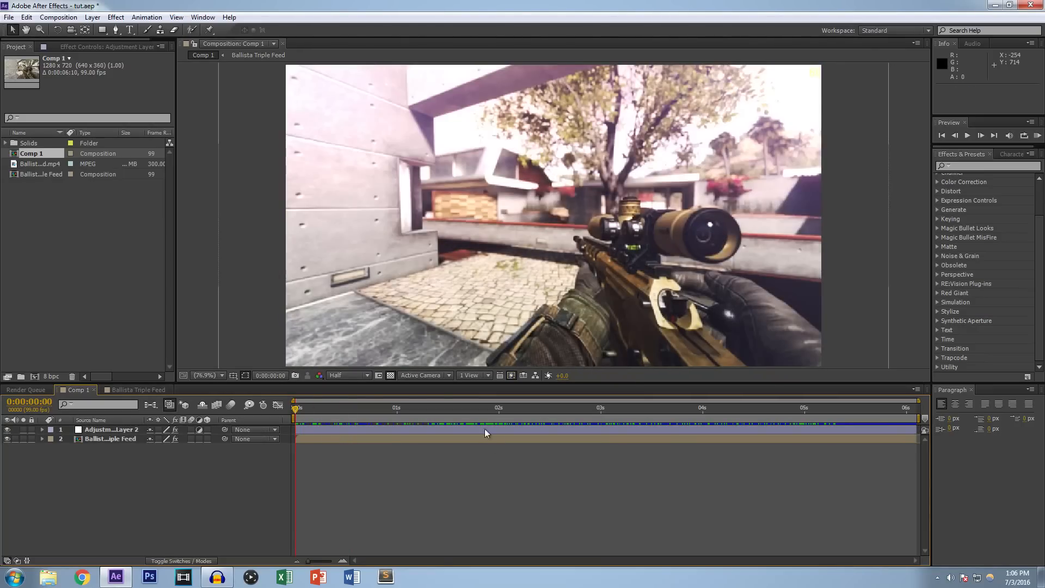
left_click_drag(298, 413, 334, 414)
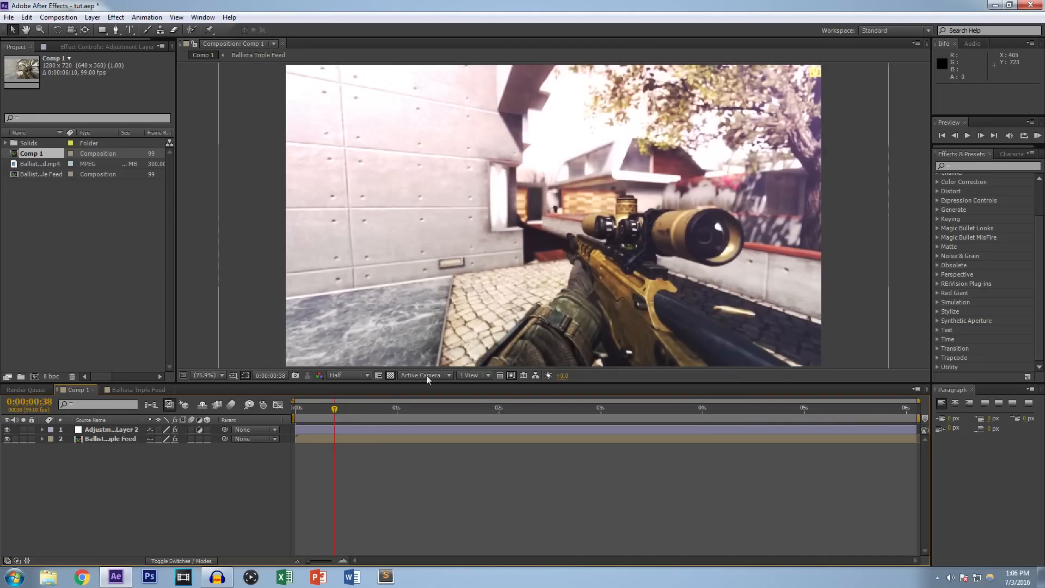
left_click(8, 429)
Move the Comp 1 playhead to 0:00:01:40, where the rifle scope is large in the frame
left_click(94, 439)
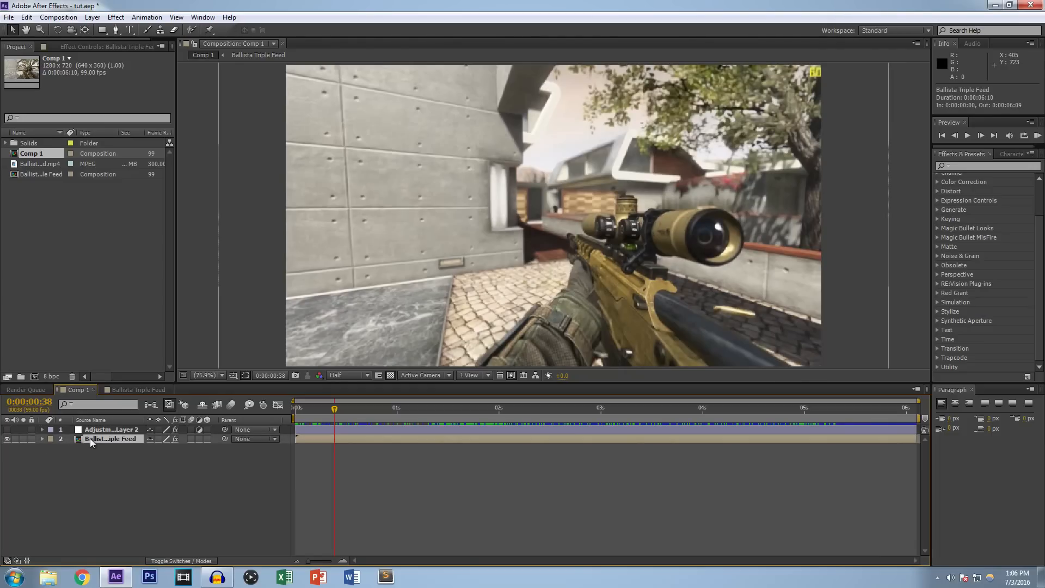
left_click(106, 523)
left_click_drag(334, 410, 374, 454)
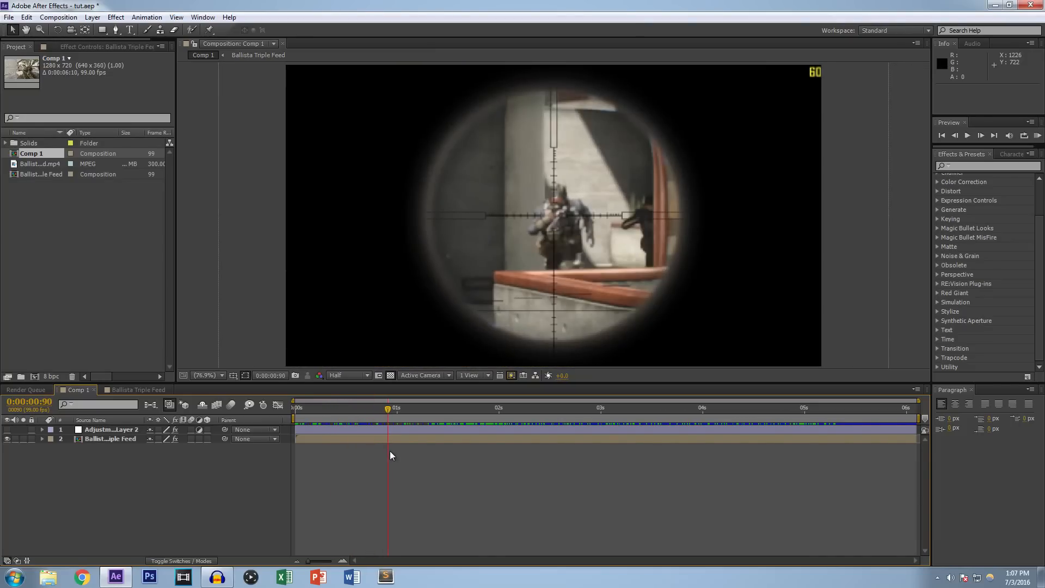
left_click_drag(413, 456, 440, 458)
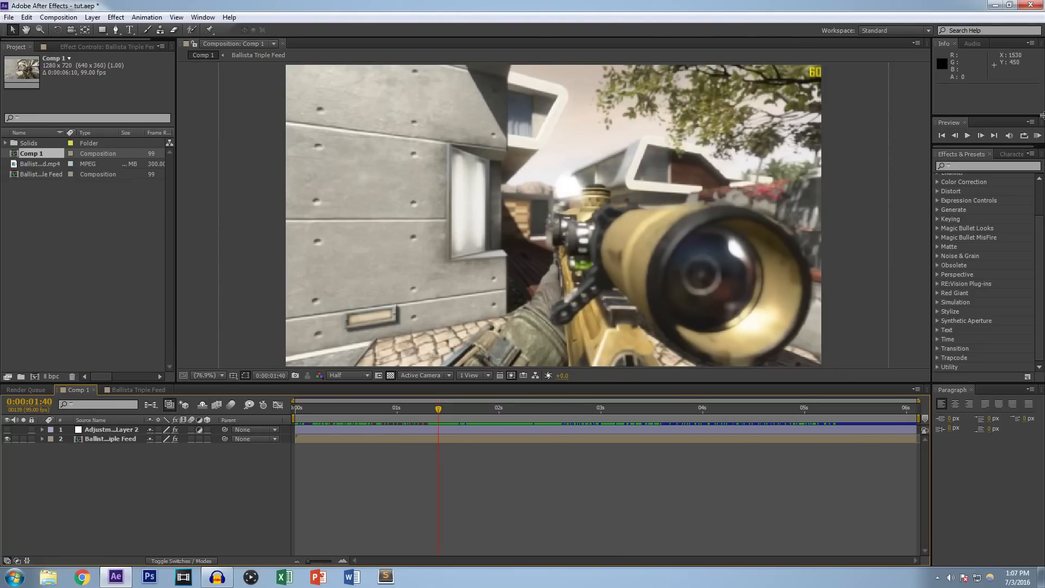
left_click(96, 439)
left_click(100, 446)
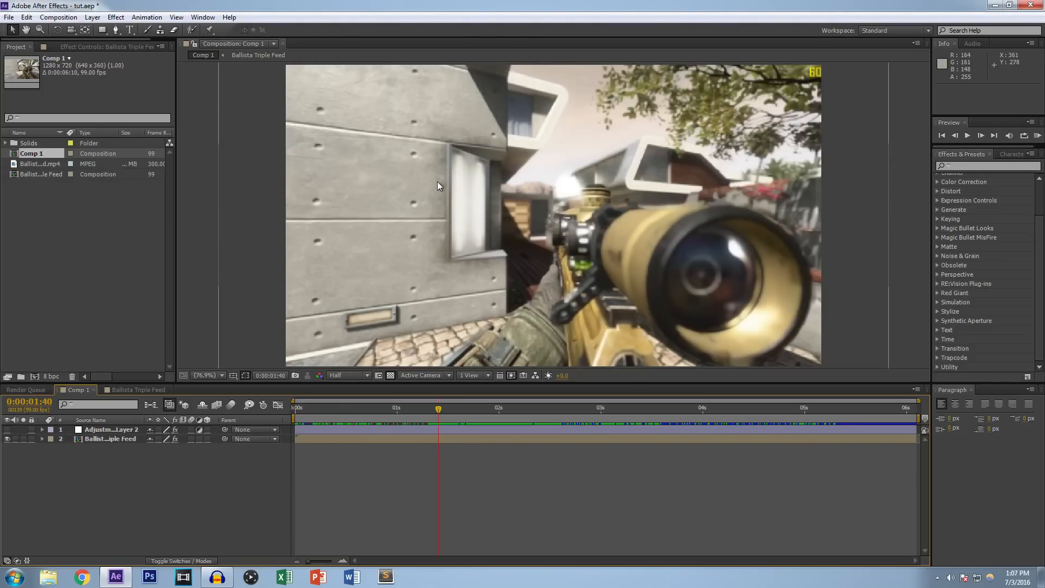
Create a 1280 x 720 px solid above the footage and apply the Trapcode 3D Stroke effect to it
key("ctrl+y")
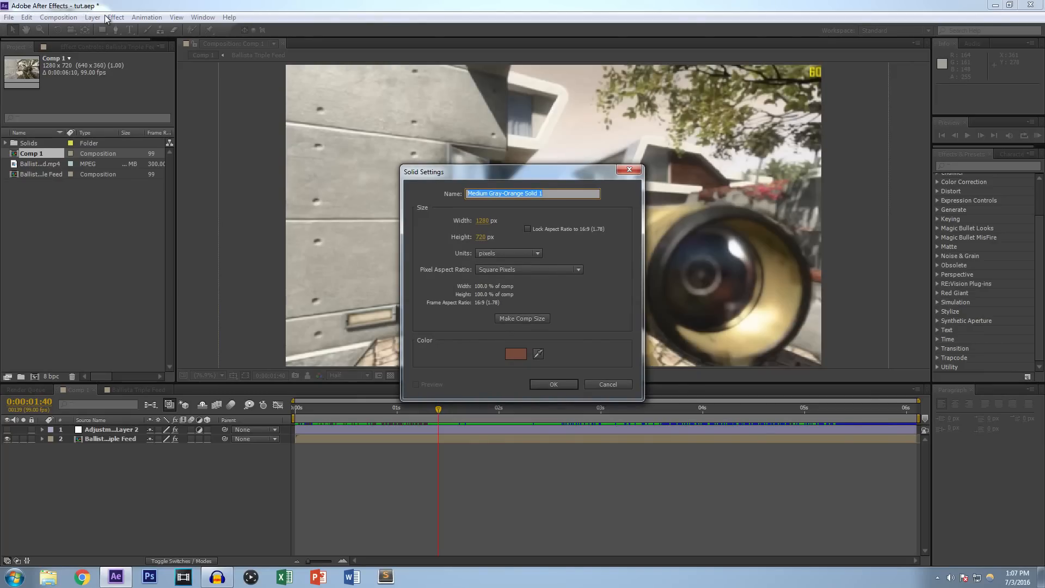
left_click(550, 384)
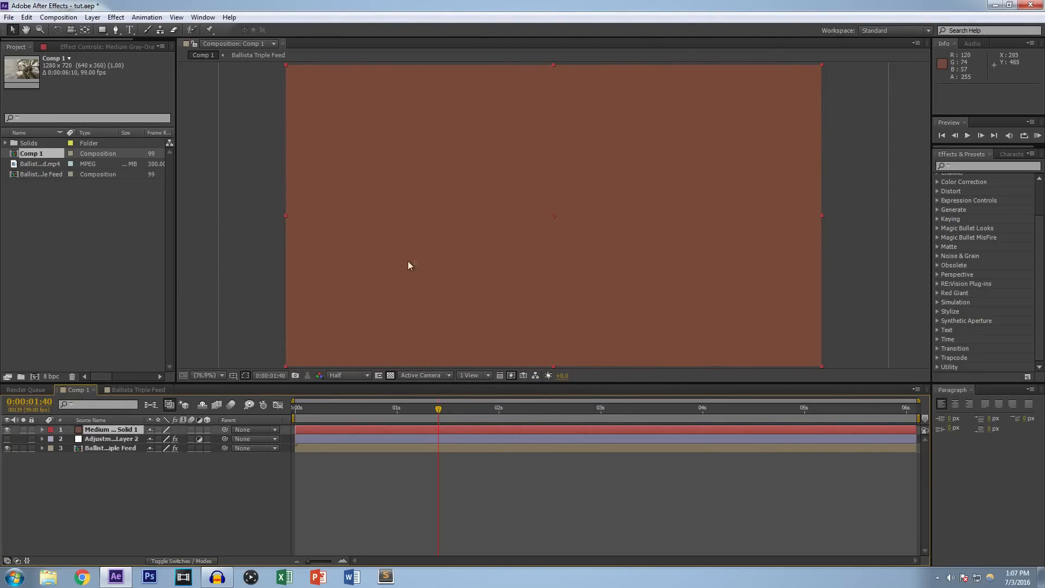
left_click(966, 166)
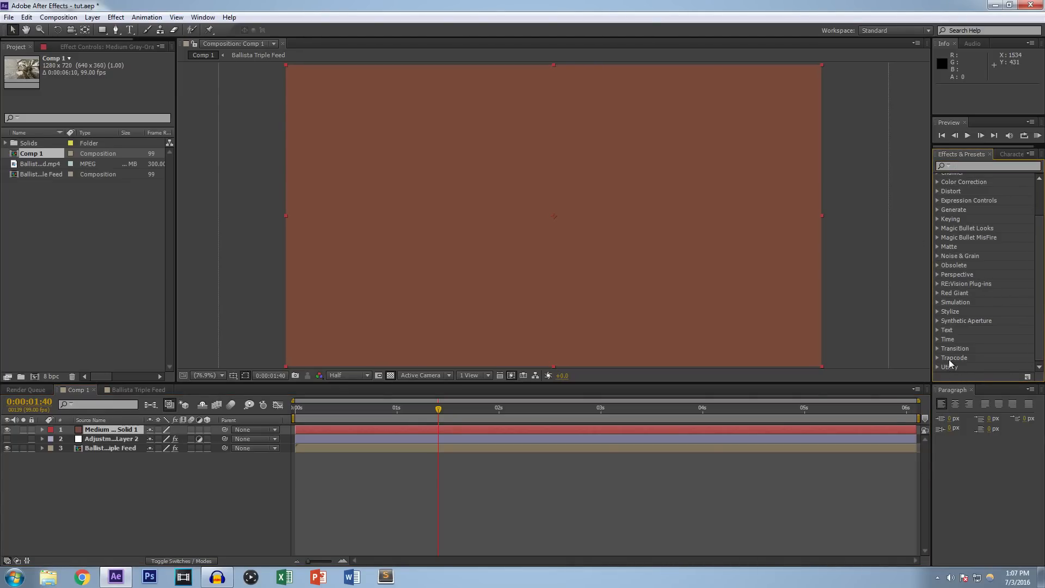
left_click(939, 358)
mouse_move(973, 284)
left_mouse_down()
mouse_move(926, 294)
mouse_move(836, 397)
mouse_move(847, 429)
left_mouse_up()
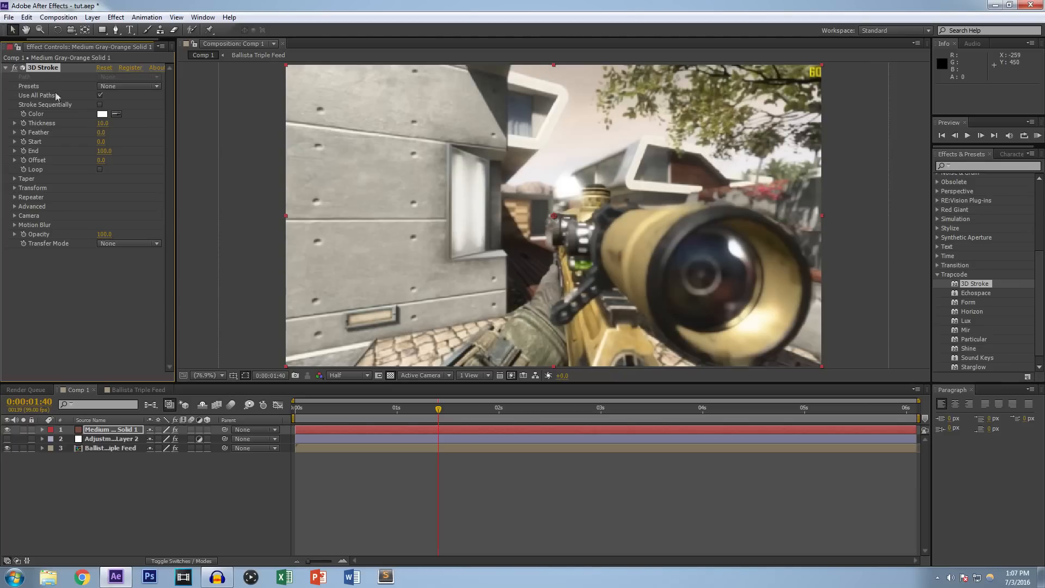
Set the 3D Stroke preset to Basic Circle and leave the stroke's solid layer selected
left_click(115, 86)
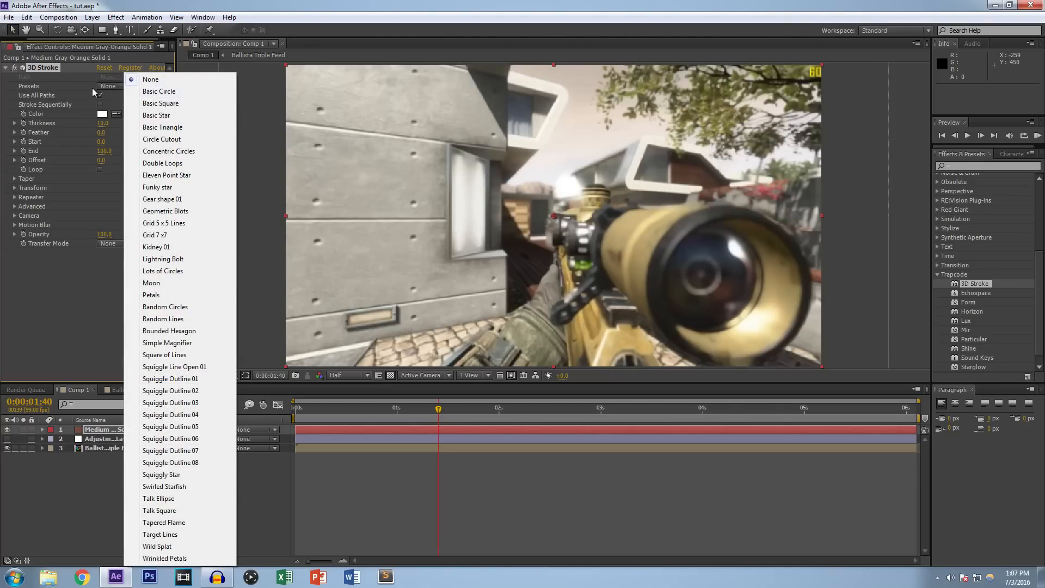
left_click(161, 92)
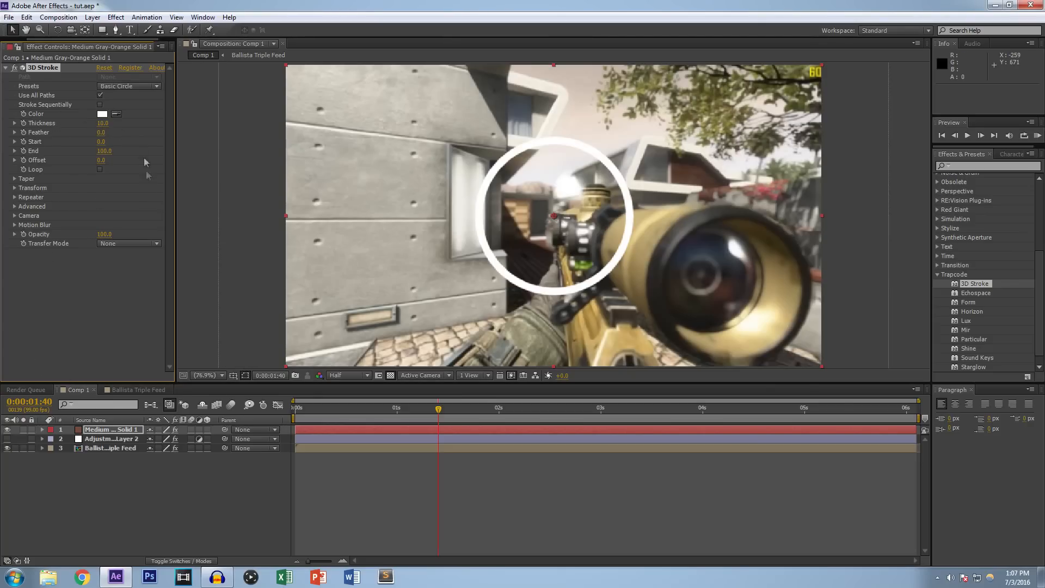
left_click(112, 479)
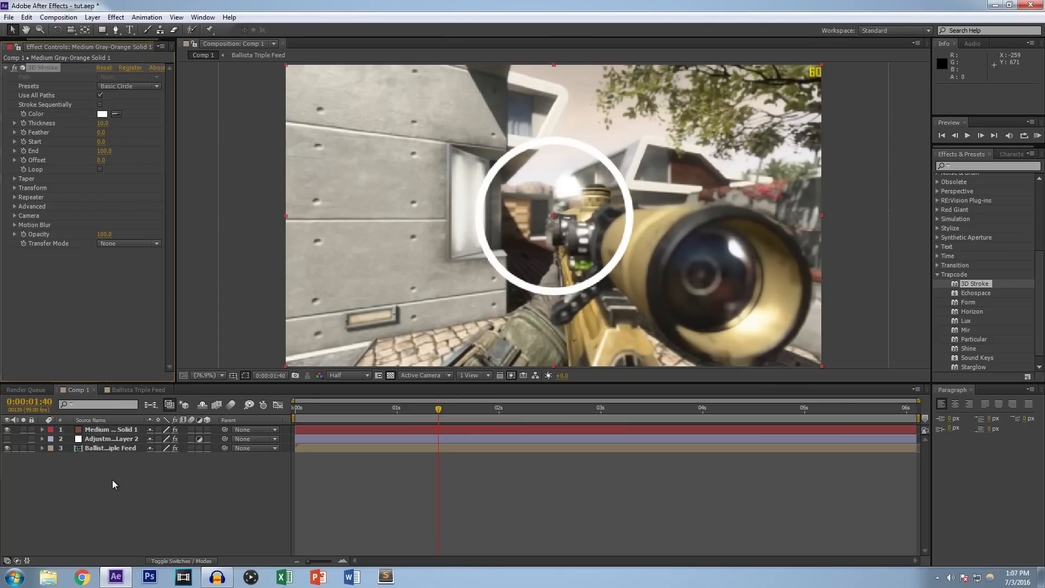
left_click(113, 448)
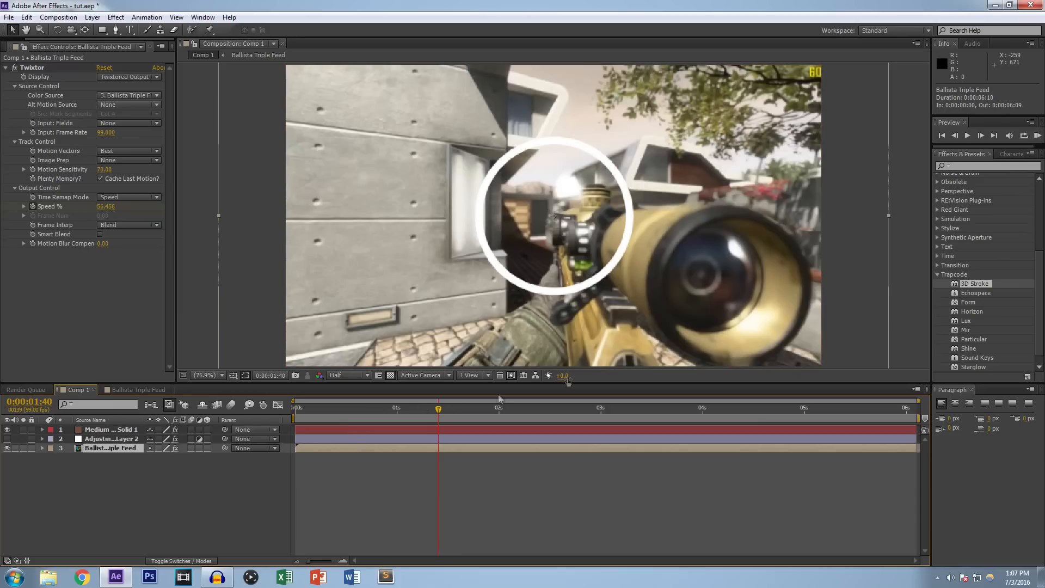
left_click(135, 430)
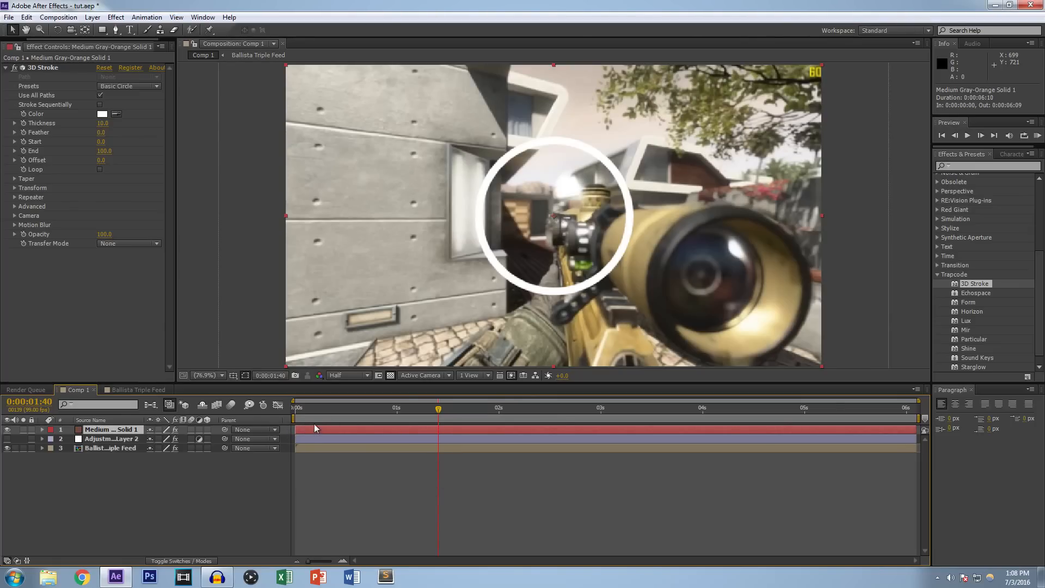
Start Position and Scale keyframes on the 3D Stroke solid at 0:00:01:40
key("p")
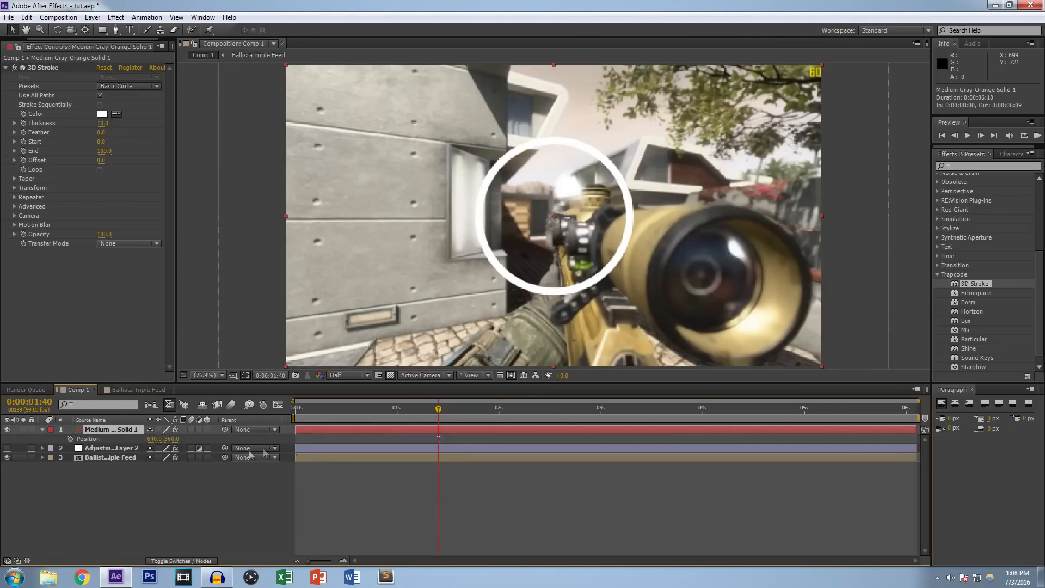
left_click(70, 438)
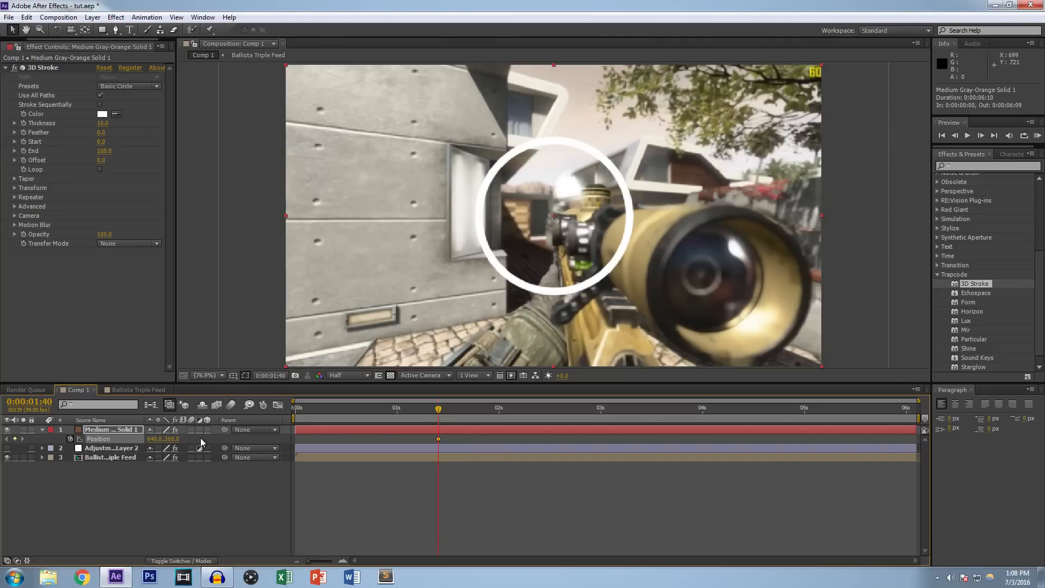
key("s")
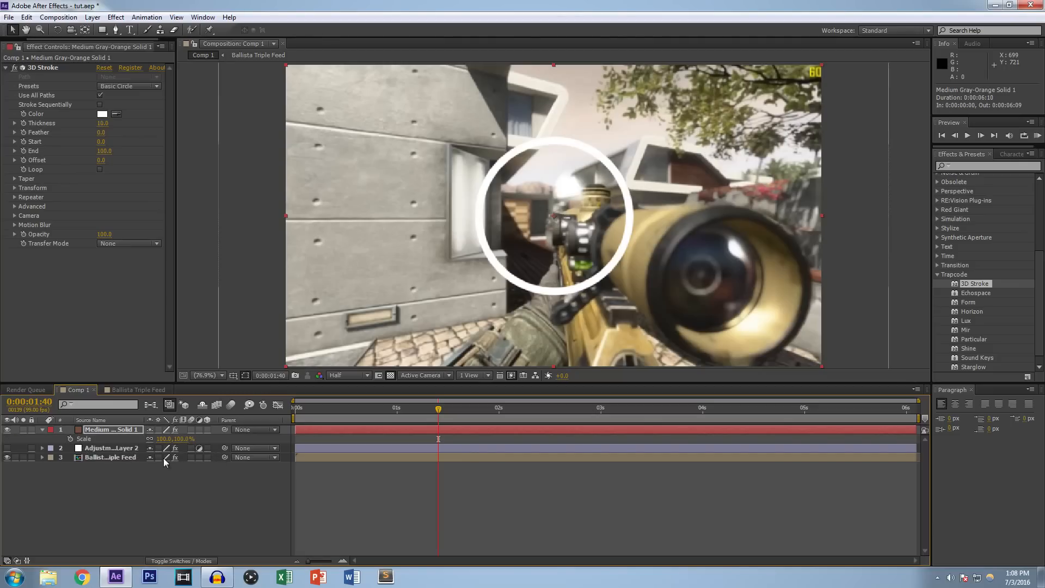
left_click(70, 438)
key("shift+p")
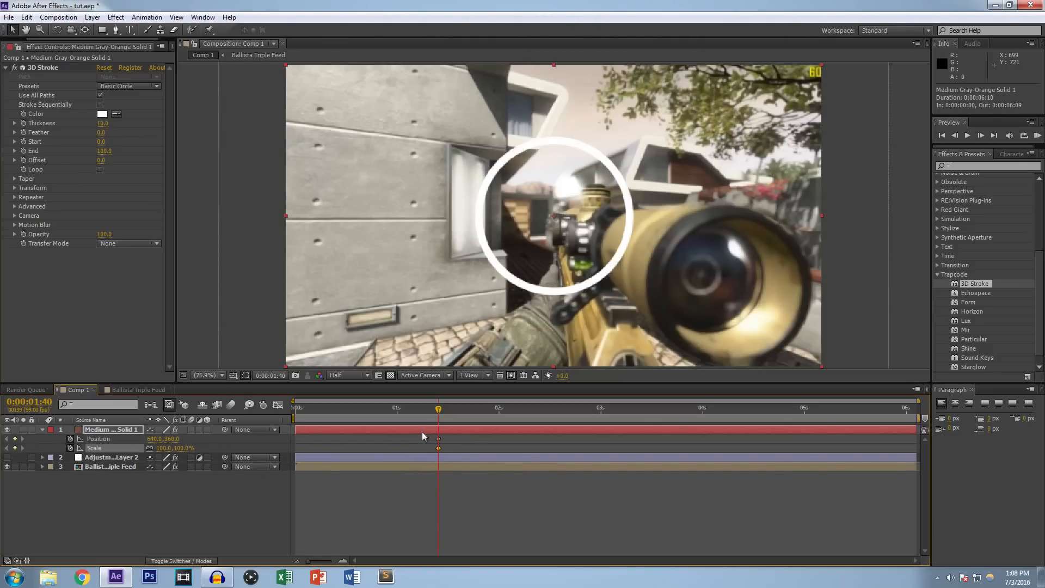
Collapse and reveal the stroke solid's keyframed properties, and remove its Position and Scale keyframes
key("u")
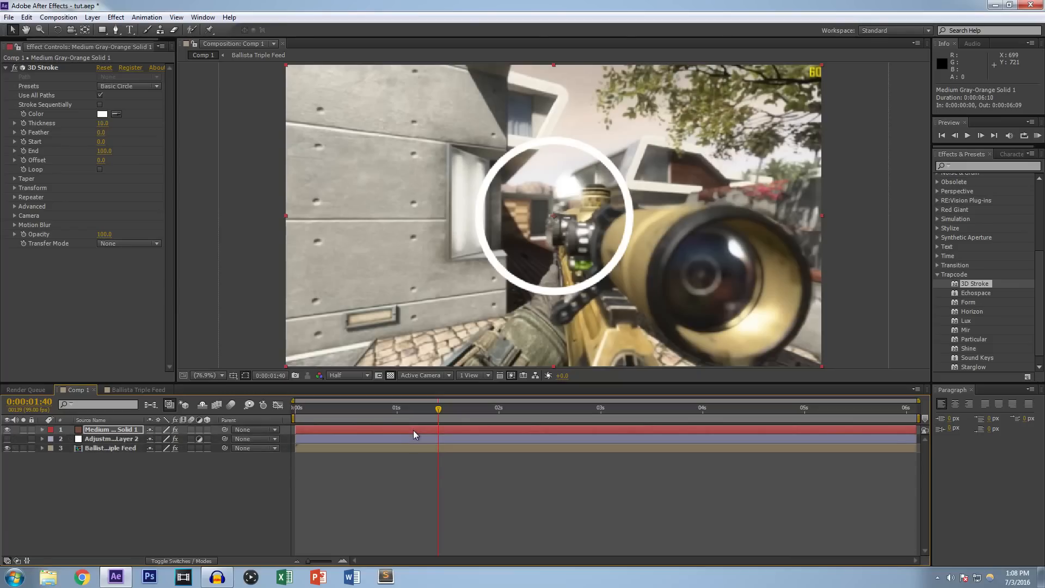
key("u")
key("u")
left_click(449, 429)
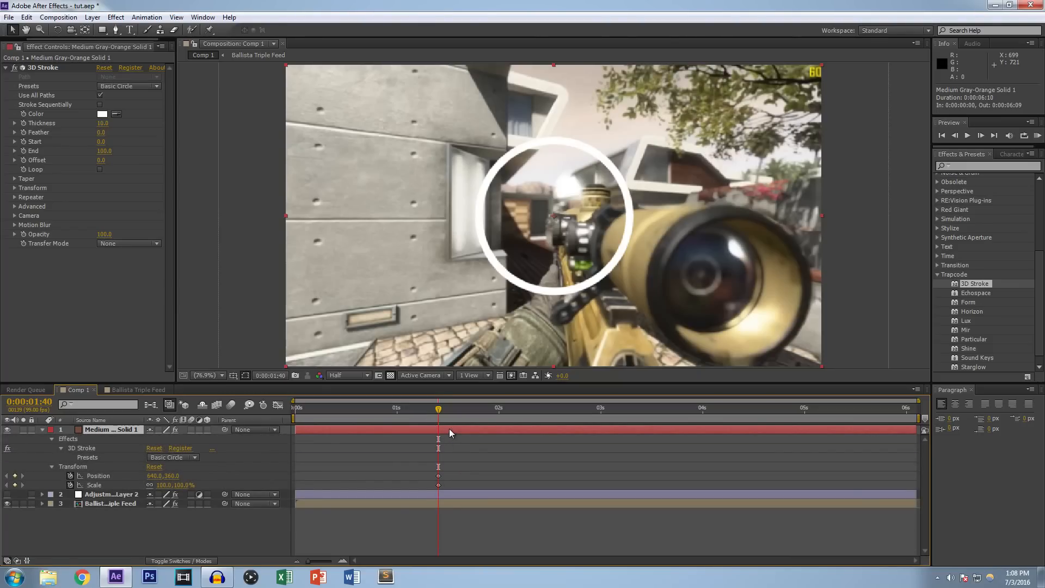
key("u")
key("u")
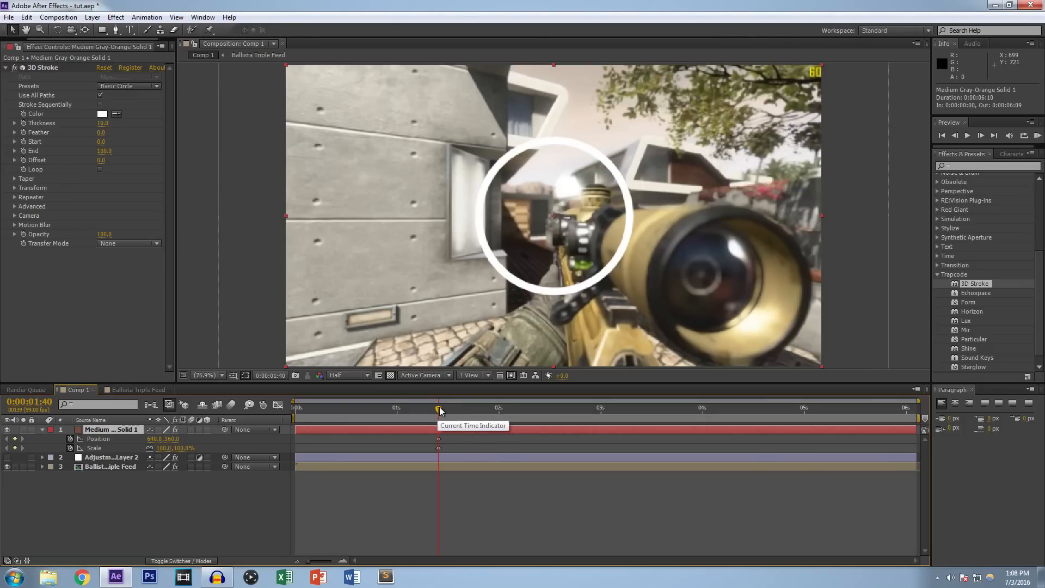
left_click_drag(440, 409, 420, 446)
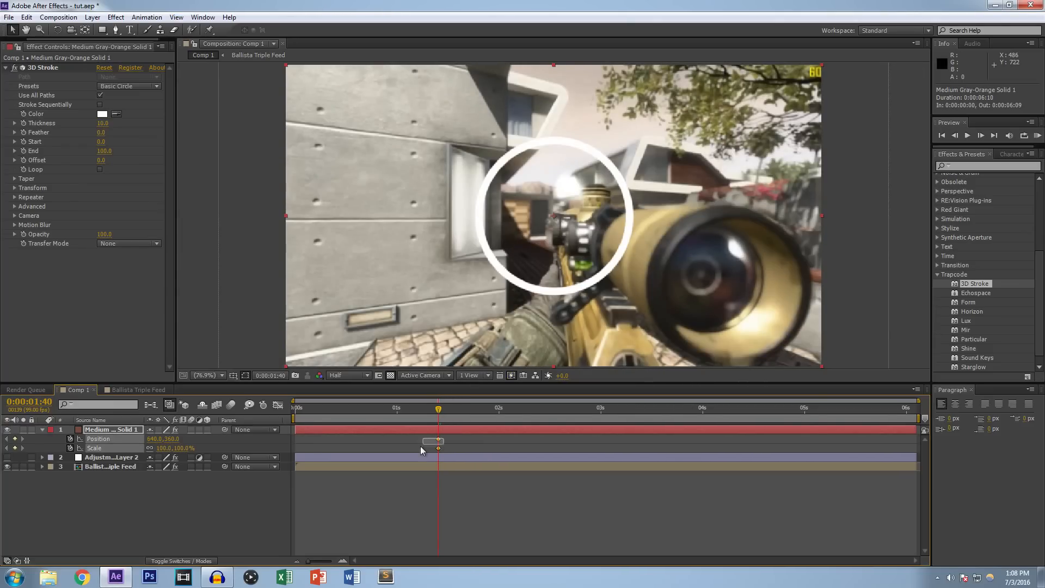
key("ctrl+alt+h")
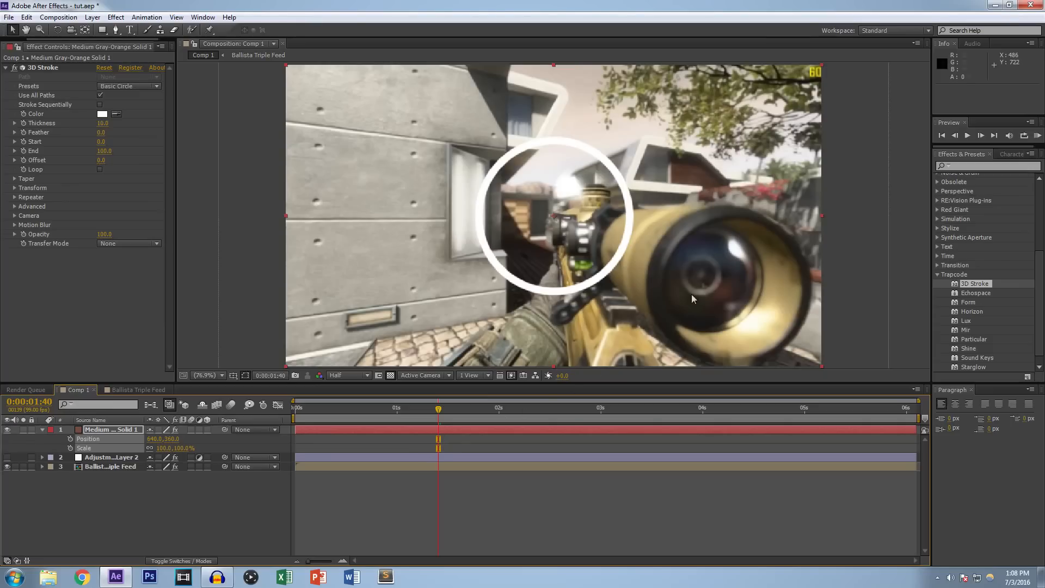
Move the stroke ring over the scope's front lens at about 1060, 533 and thicken the stroke to 17
mouse_move(615, 263)
left_mouse_down()
mouse_move(621, 325)
mouse_move(721, 312)
mouse_move(784, 336)
left_mouse_up()
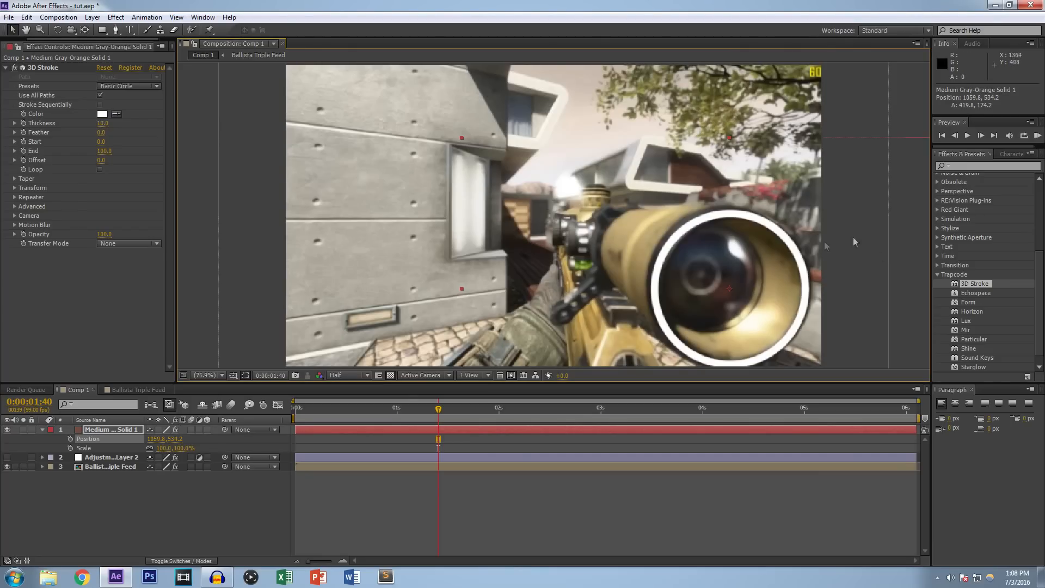
left_click_drag(746, 219, 751, 223)
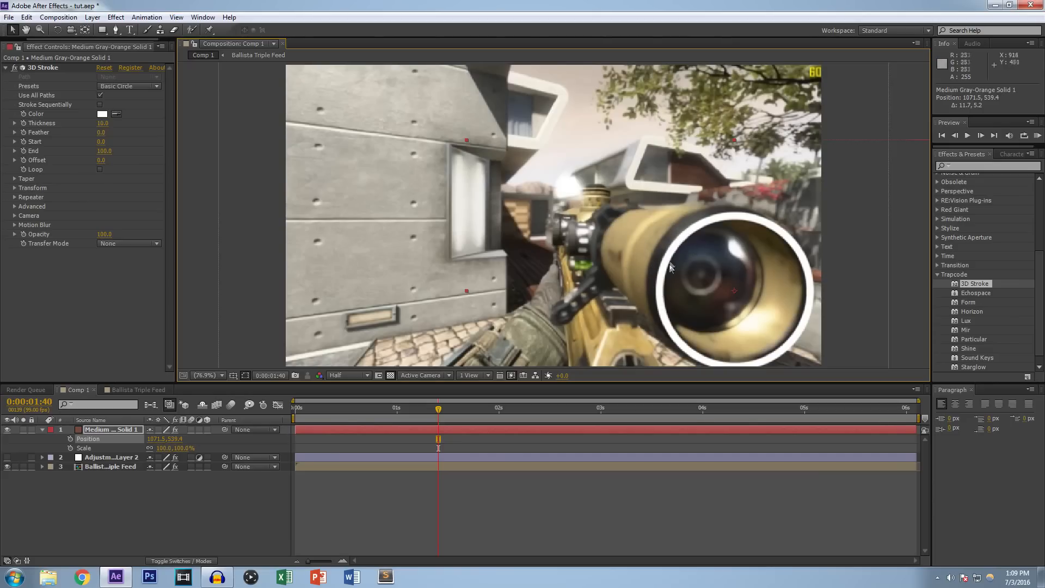
left_click_drag(104, 124, 151, 137)
left_click_drag(684, 246, 663, 238)
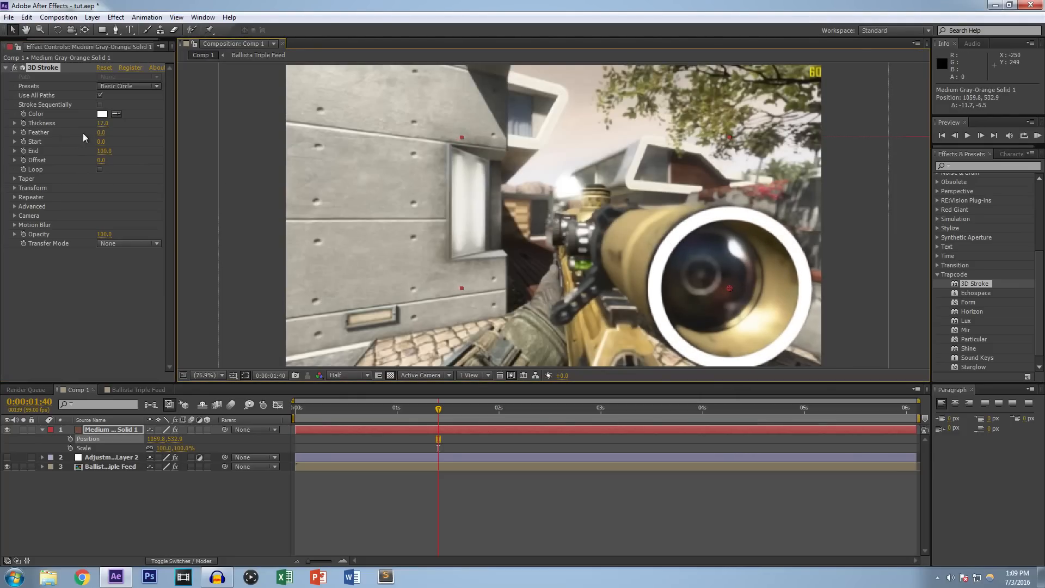
Set the stroke thickness to 12 and nudge the ring to about 1065, 525 around the scope
left_click(101, 123)
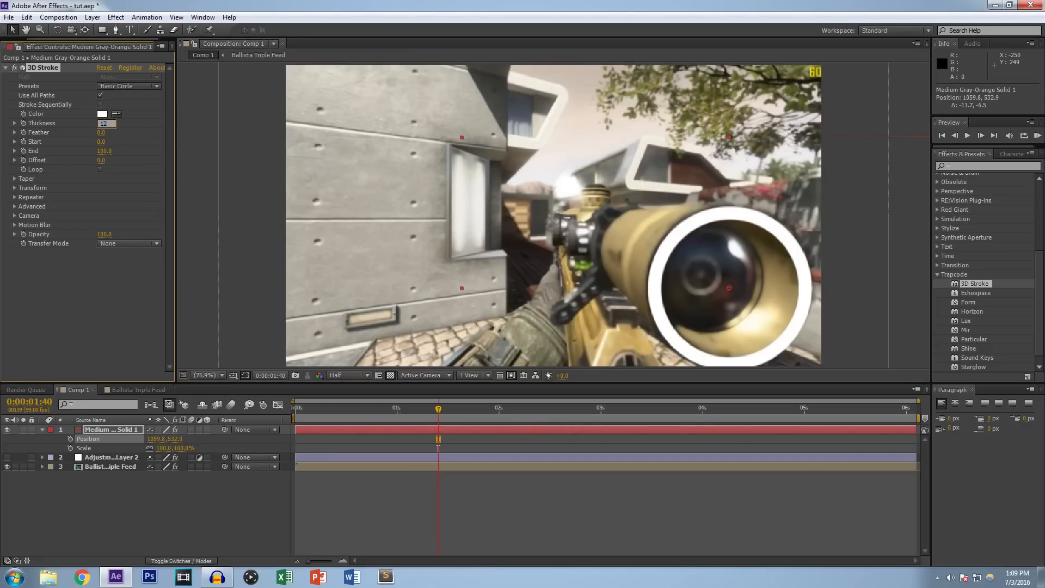
type("12")
key("Return")
left_click_drag(704, 216, 706, 216)
Set the stroke thickness to 11 and nudge the ring to about 1068, 532 over the scope's rim
left_click(103, 123)
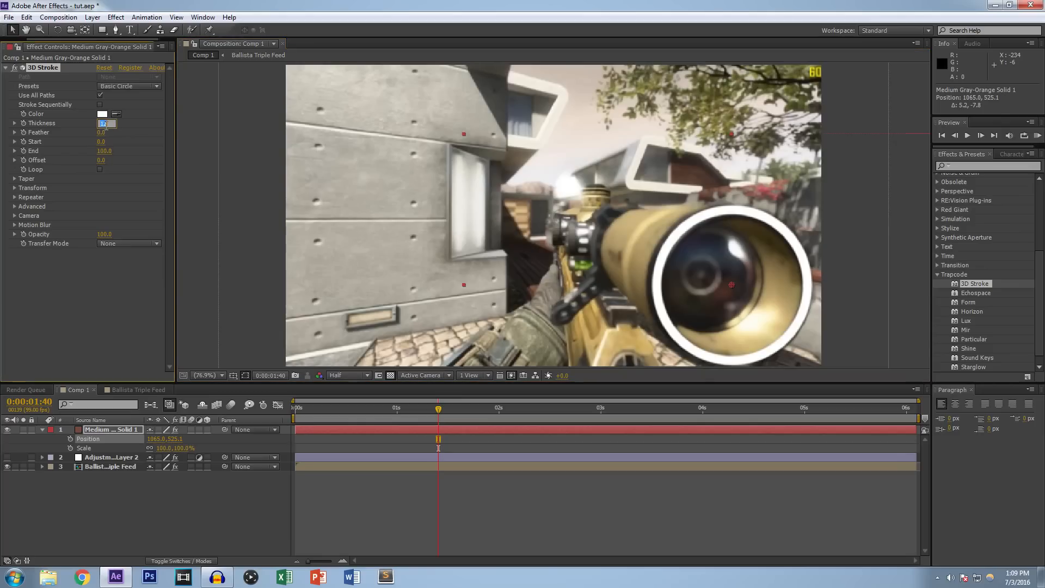
type("11")
key("Return")
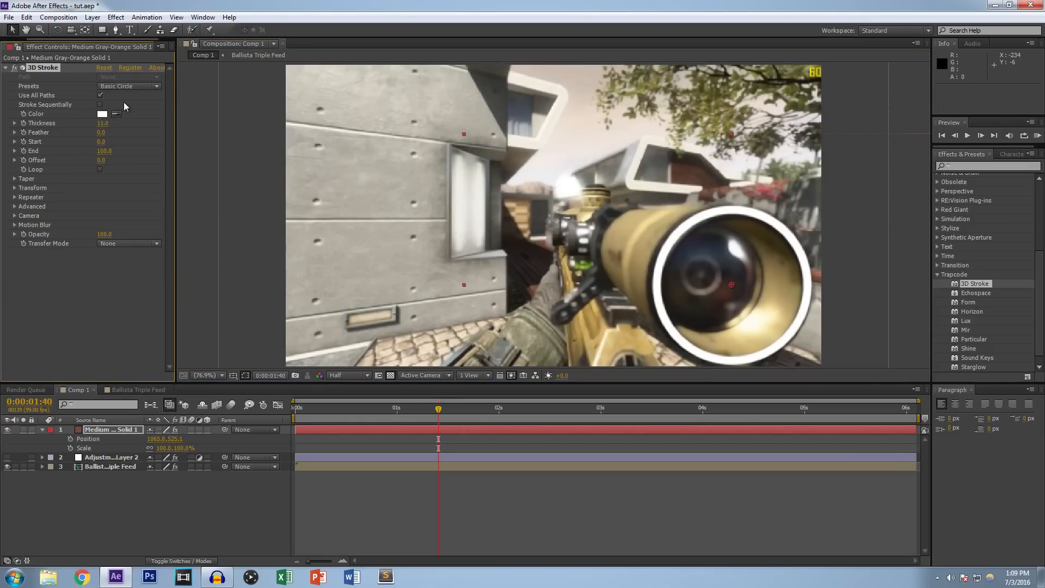
left_click_drag(724, 217, 725, 219)
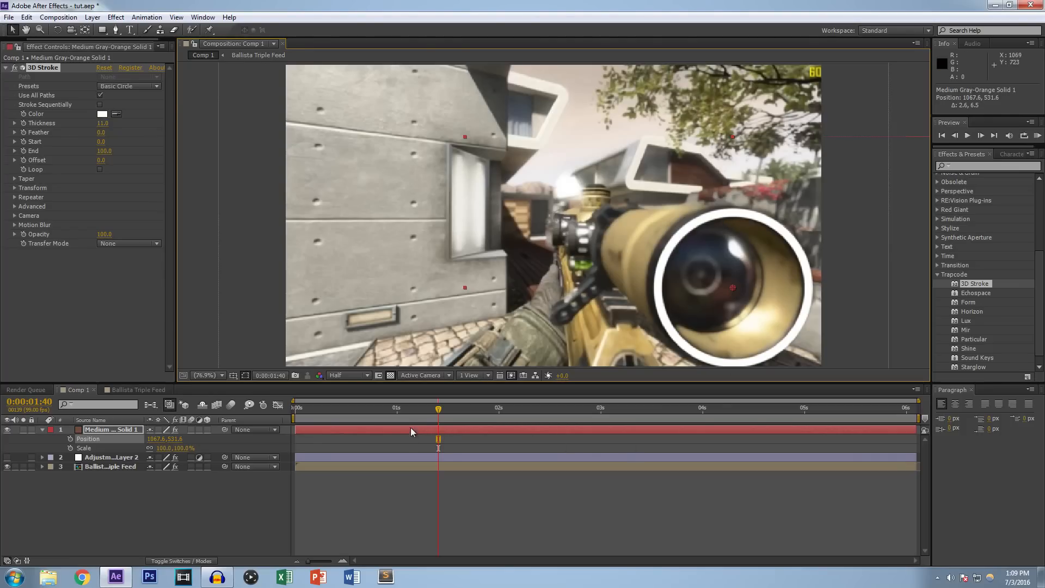
Start Position and Scale keyframes at 0:00:01:40, and at 0:00:01:46 scale the ring to 68% at about 1061, 529
left_click(70, 448)
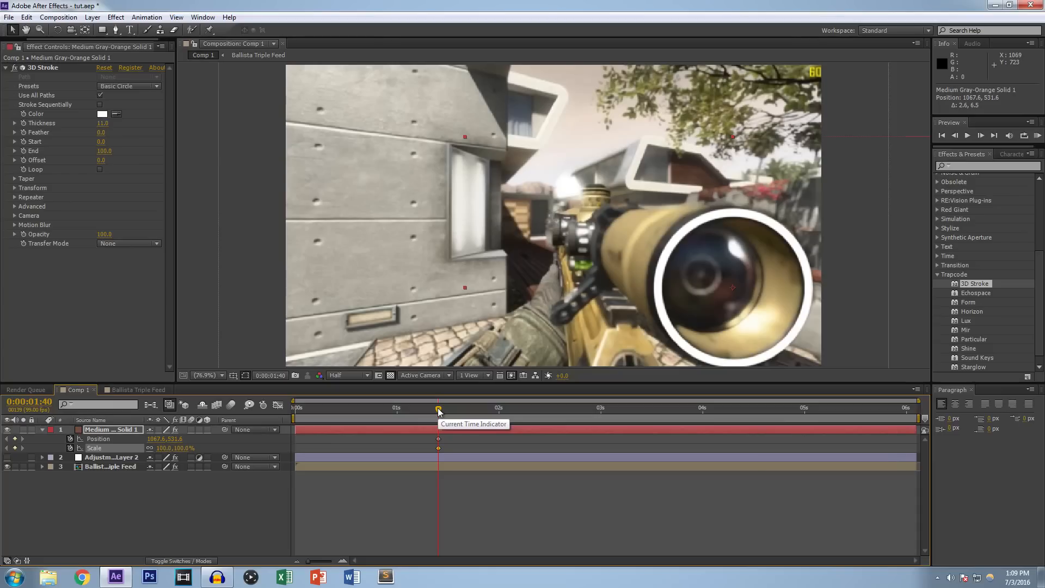
left_click(983, 135)
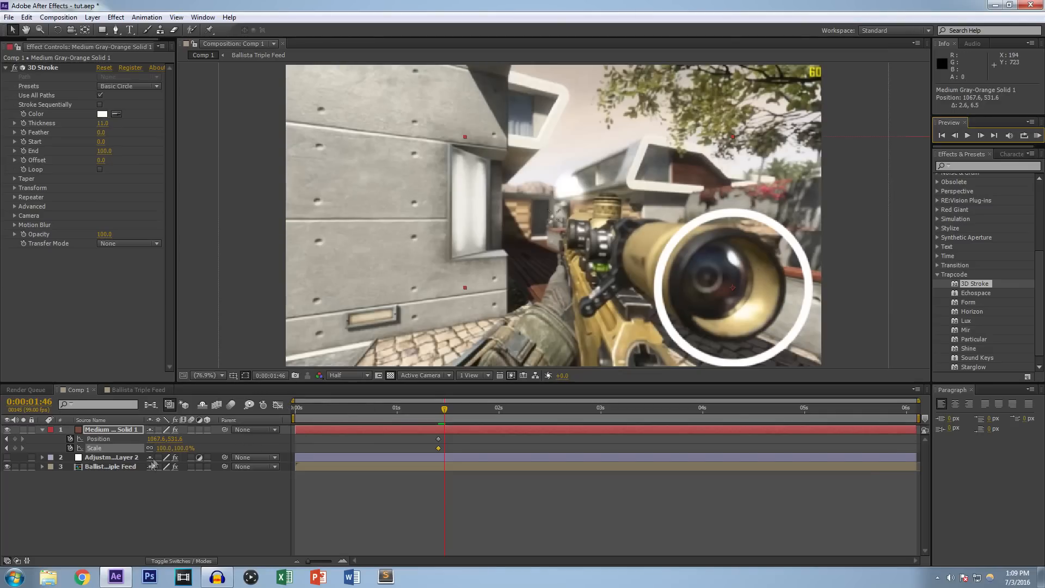
left_click_drag(161, 448, 149, 449)
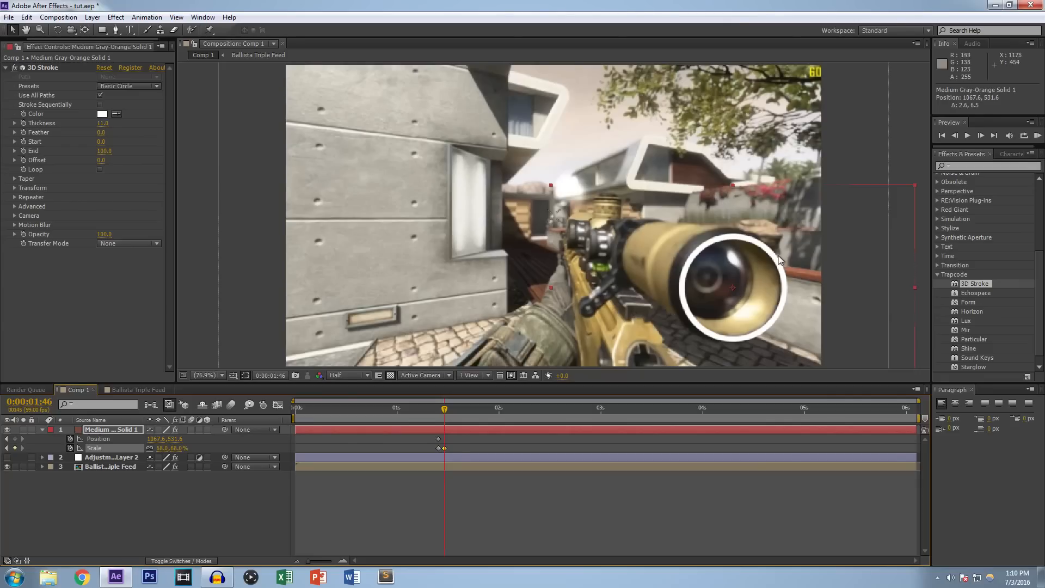
left_click_drag(761, 286, 760, 285)
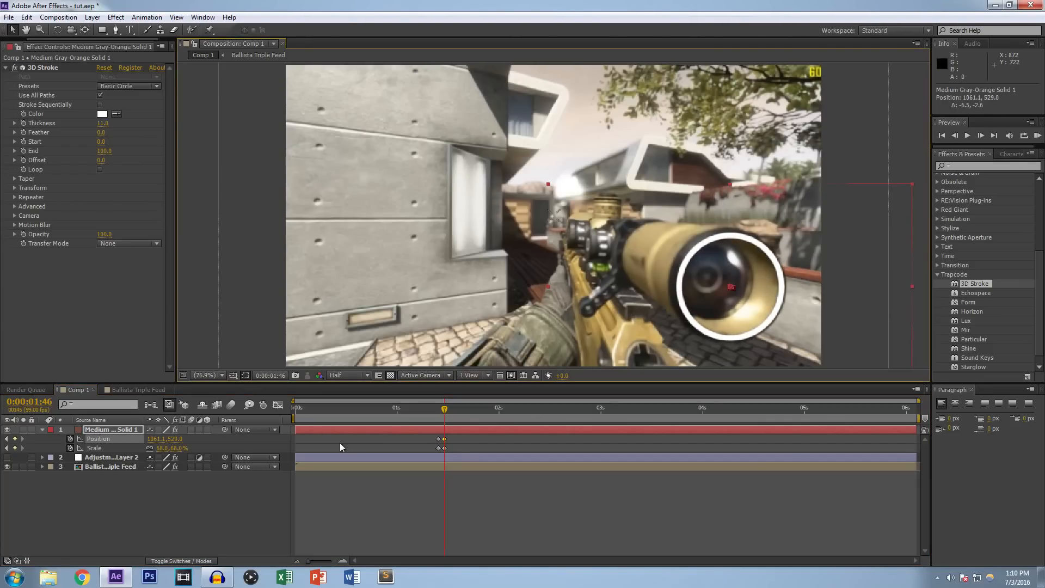
At 0:00:01:56, scale the ring to 60% and move it to about 1062, 529 to match the scope
left_click(985, 136)
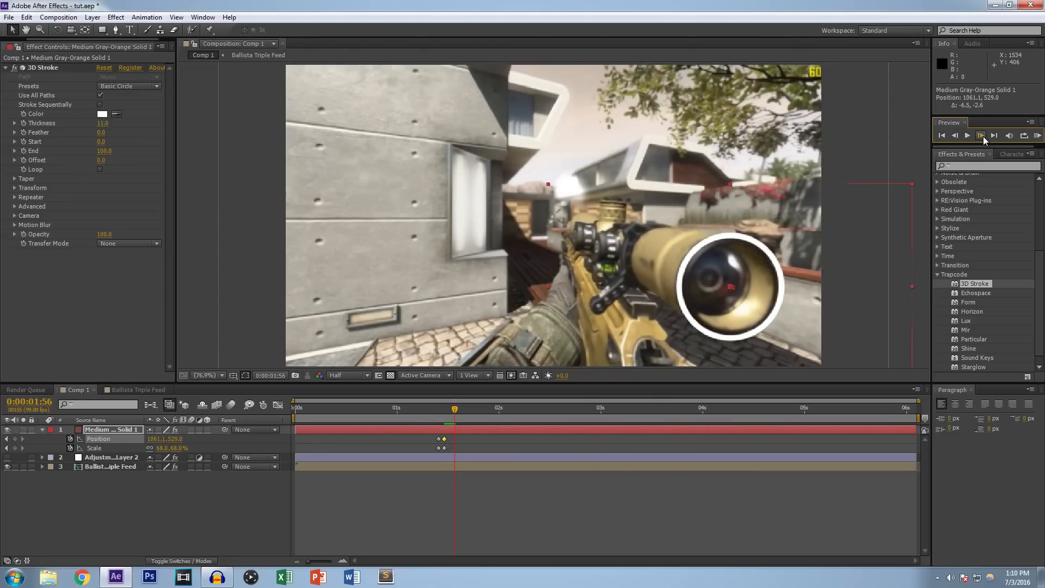
left_click_drag(165, 448, 159, 448)
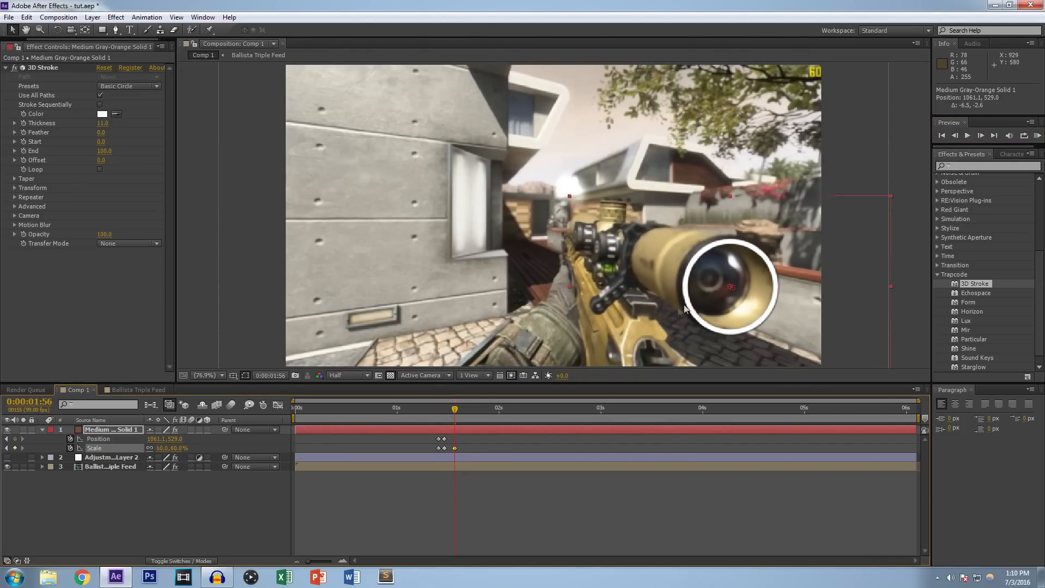
left_click_drag(749, 279, 751, 278)
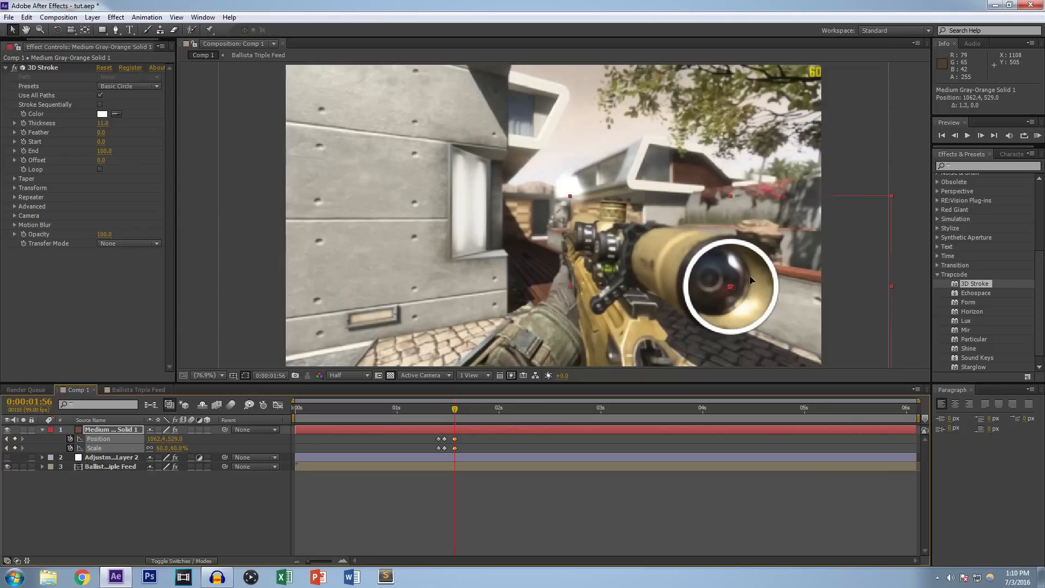
At 0:00:01:74, scale the ring to 56% and move it to about 1066, 529 on the scope
left_click(981, 135)
left_click(981, 135)
left_click(981, 136)
left_click(982, 136)
left_click(982, 135)
left_click(982, 134)
left_click(982, 134)
left_click(982, 135)
left_click(982, 134)
left_click(982, 135)
left_click(982, 134)
left_click(983, 134)
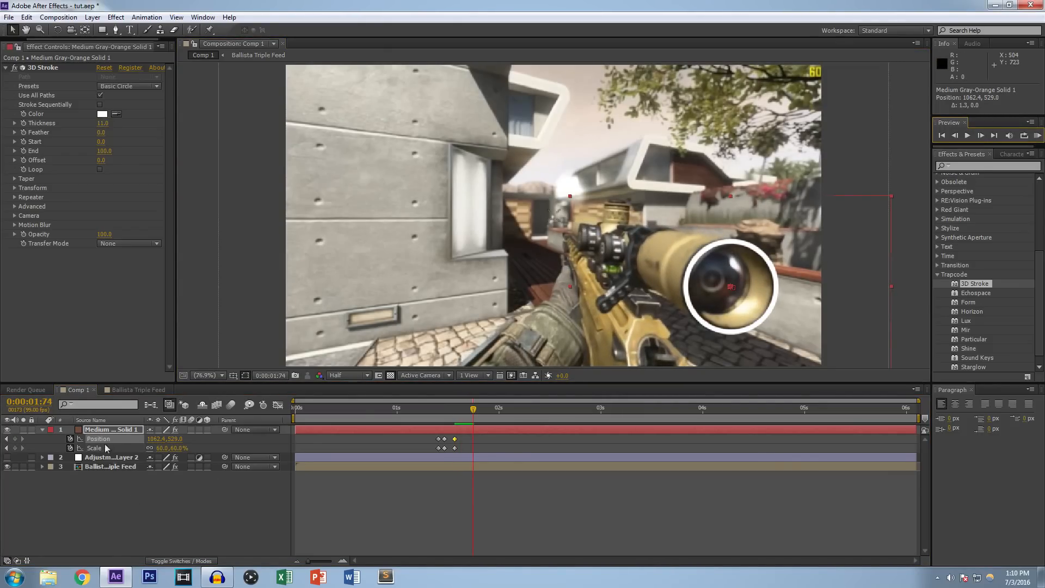
left_click_drag(163, 450, 159, 451)
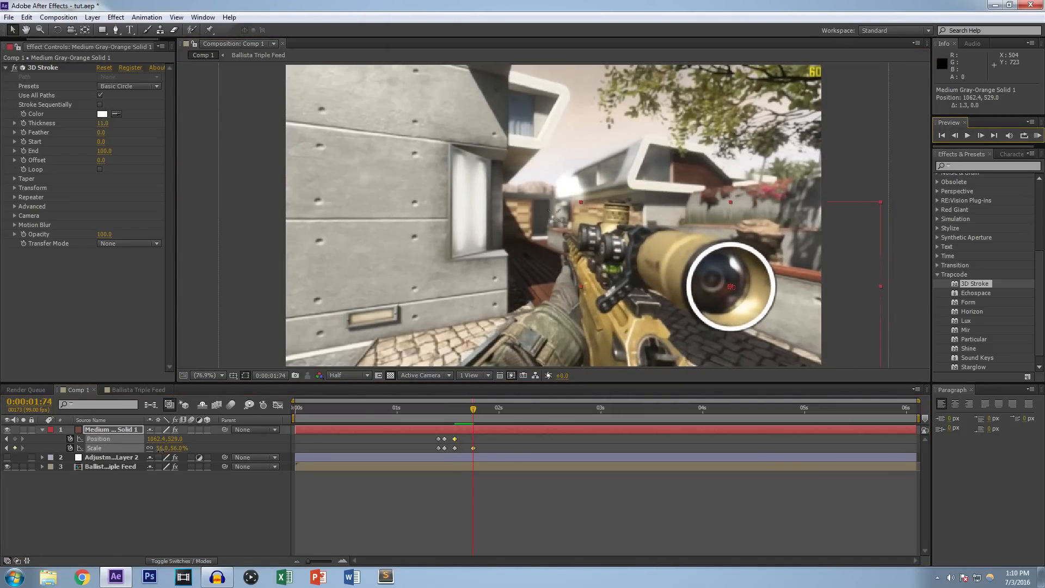
left_click_drag(161, 451, 162, 451)
left_click_drag(750, 282, 751, 284)
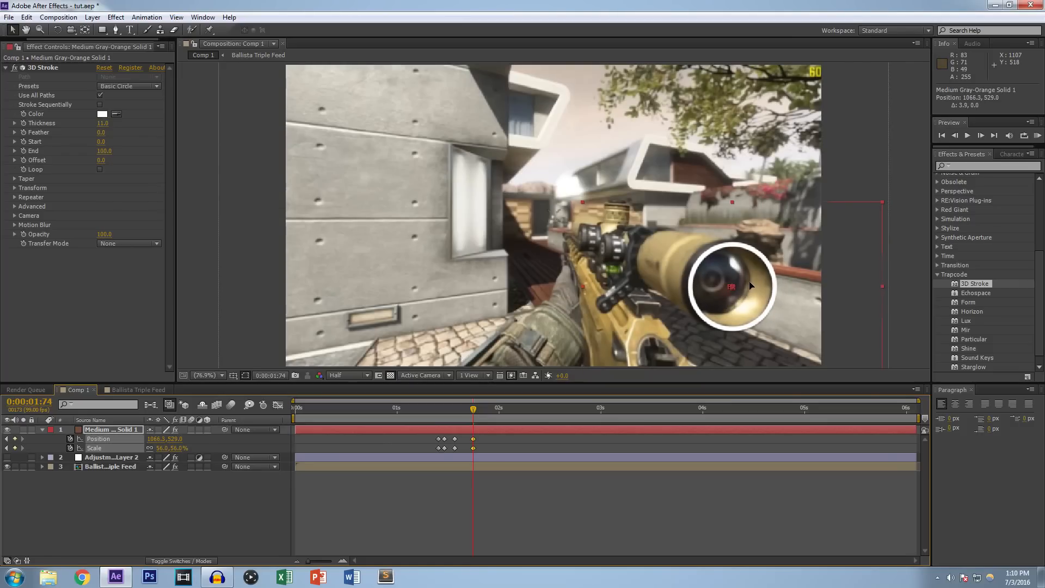
At 0:00:01:87, scale the ring to 54% and move it to about 1065, 532 on the scope
left_click(984, 137)
left_click(983, 138)
left_click(984, 137)
left_click(984, 137)
left_click(985, 137)
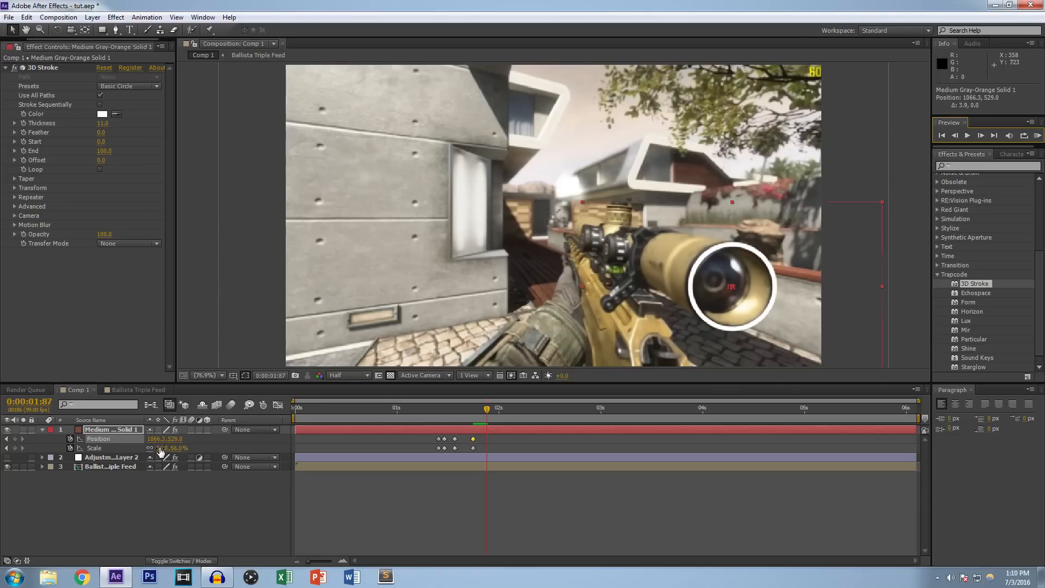
left_click_drag(161, 448, 161, 448)
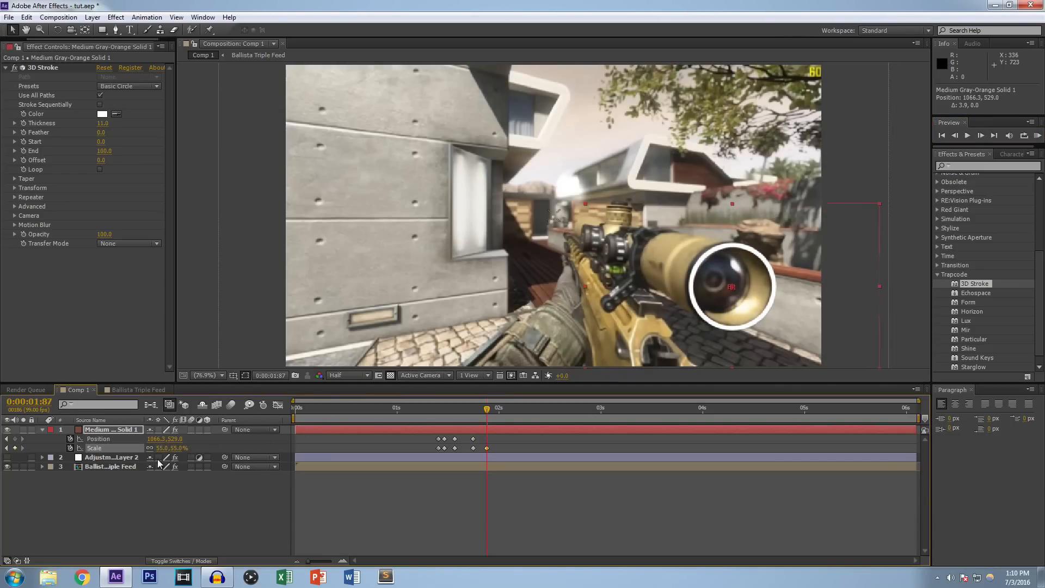
left_click_drag(161, 448, 162, 453)
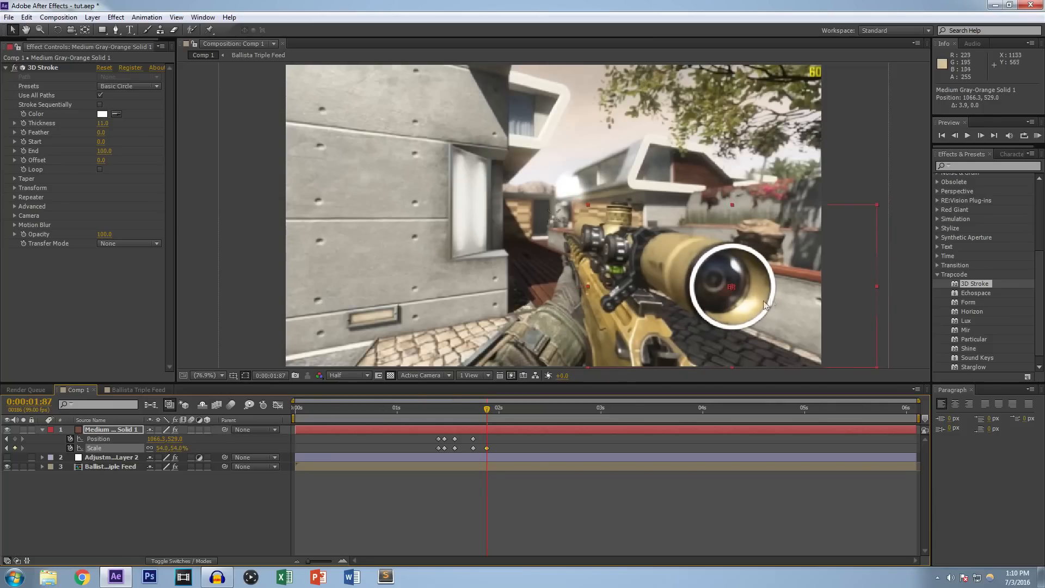
left_click_drag(742, 300, 741, 301)
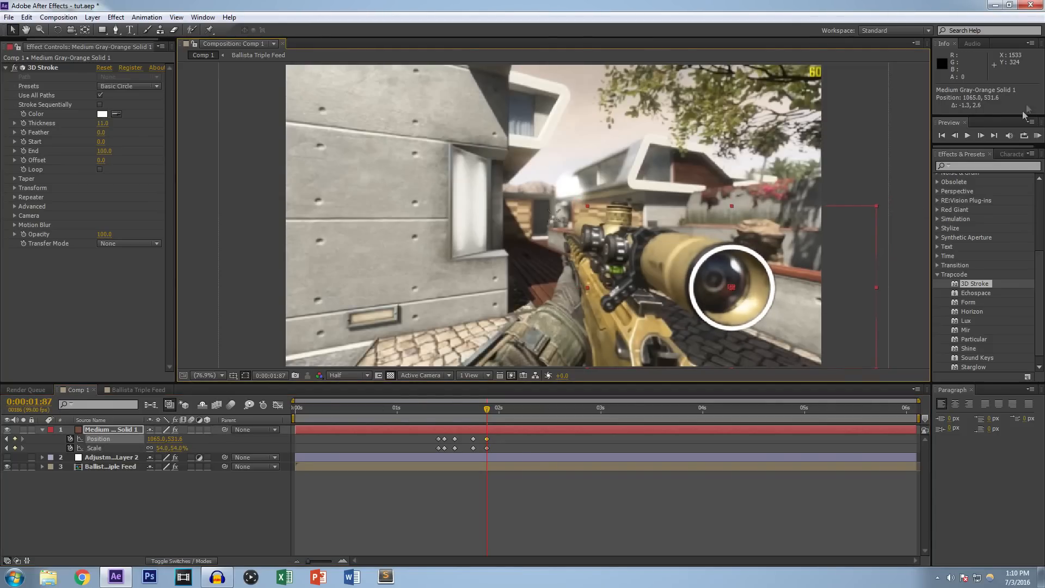
Keyframe a smaller ring scale at 0:00:02:22 and reposition the ring to follow the scope
left_click(981, 137)
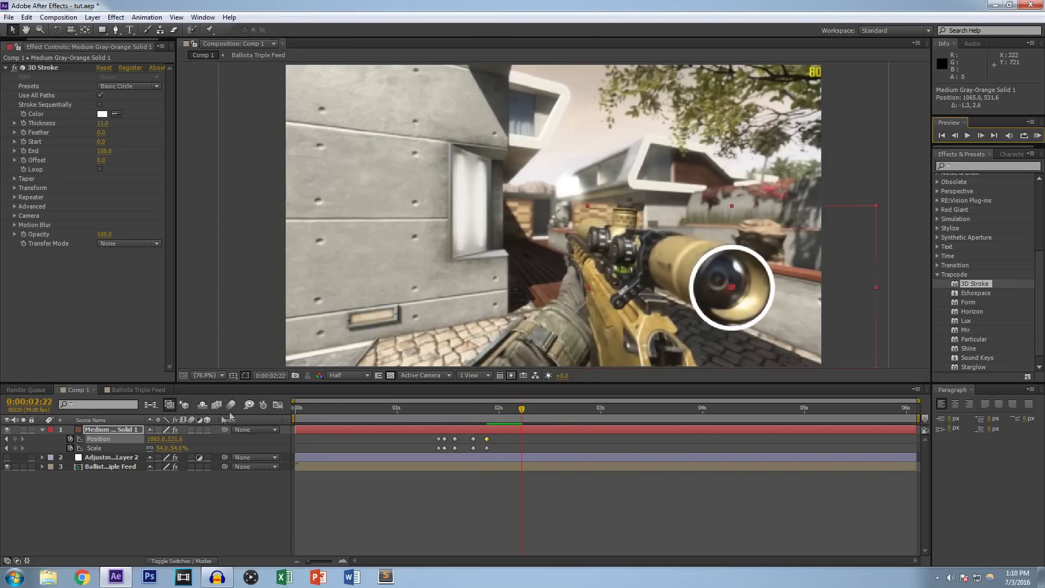
left_click_drag(160, 448, 156, 448)
left_click_drag(762, 290, 712, 221)
Advance past 0:00:02:22 and keyframe the ring's scale at 44% to fit the receding scope
left_click(983, 136)
left_click(163, 449)
type("44")
key("Return")
Advance further along the clip and keyframe the ring's scale at 36%
left_click(982, 136)
left_click(982, 135)
left_click(163, 449)
type("36")
key("Return")
At 0:00:03:06, keyframe the ring at about 1022, 372 and set its scale to 32%
left_click(982, 135)
left_click(982, 135)
left_click(982, 135)
left_click(163, 448)
type("30")
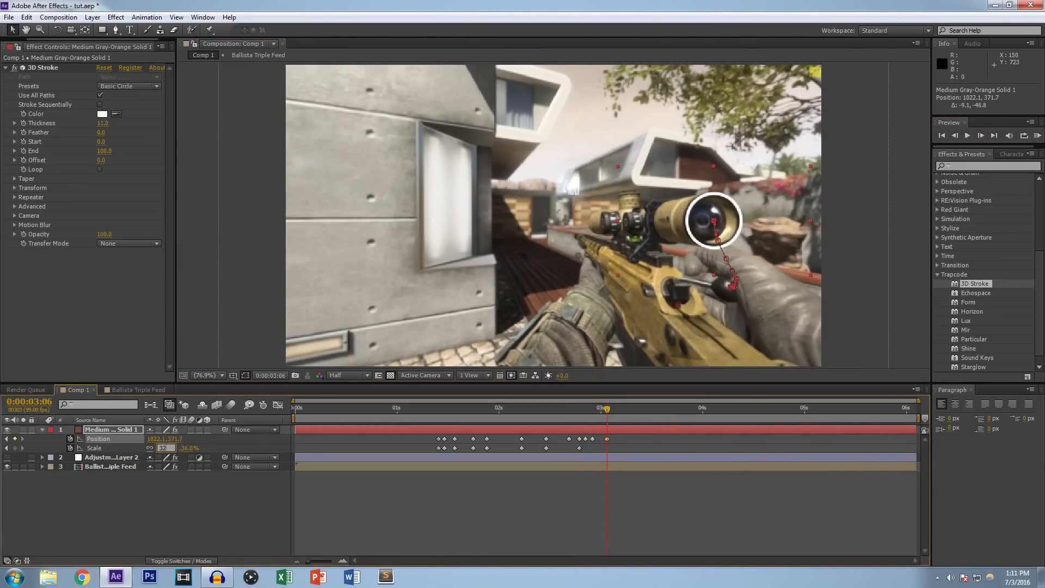
key("Return")
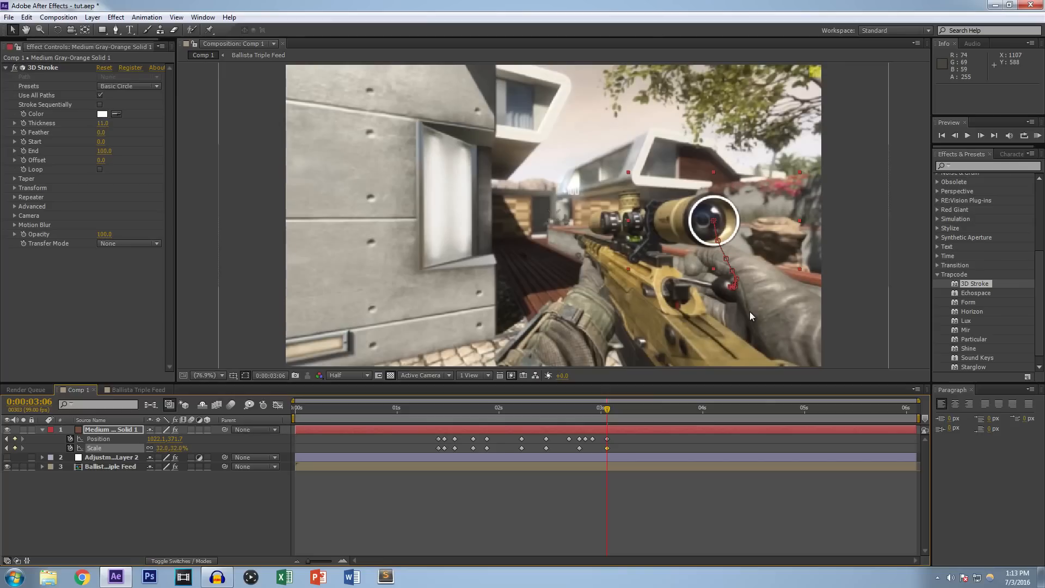
Advance past 0:00:03:06 and move the ring to about 1049, 389 to keep it on the scope
key("Page_Down")
key("Page_Down")
key("Page_Down")
key("Page_Down")
key("Page_Down")
key("Page_Down")
key("Page_Down")
left_click_drag(729, 222, 740, 227)
Step forward to just before 0:00:03:54 and keyframe the ring's scale at 35%
key("Page_Down")
key("Page_Down")
key("Page_Down")
key("Page_Down")
key("Page_Down")
key("Page_Down")
key("Page_Down")
key("Page_Down")
key("Page_Down")
key("Page_Down")
key("Page_Down")
key("Page_Down")
key("Page_Down")
key("Page_Down")
key("Page_Down")
key("Page_Down")
key("Page_Down")
key("Page_Down")
key("Page_Down")
key("Page_Down")
key("Page_Down")
key("Page_Down")
key("Page_Down")
key("Page_Down")
key("Page_Down")
triple_click(981, 136)
triple_click(980, 136)
left_click(161, 448)
type("35")
key("Return")
Keyframe the ring's position along the scope from 0:00:03:54 to 0:00:04:06, ending at about 1072, 447
key("Page_Down")
key("Page_Down")
key("Page_Down")
key("Page_Down")
key("Page_Down")
key("Page_Down")
key("Page_Down")
key("Page_Down")
key("Page_Down")
key("Page_Down")
key("Page_Down")
key("Page_Down")
key("Page_Down")
key("Page_Down")
key("Page_Down")
key("Page_Down")
key("Page_Down")
key("Page_Down")
key("Page_Down")
key("Page_Down")
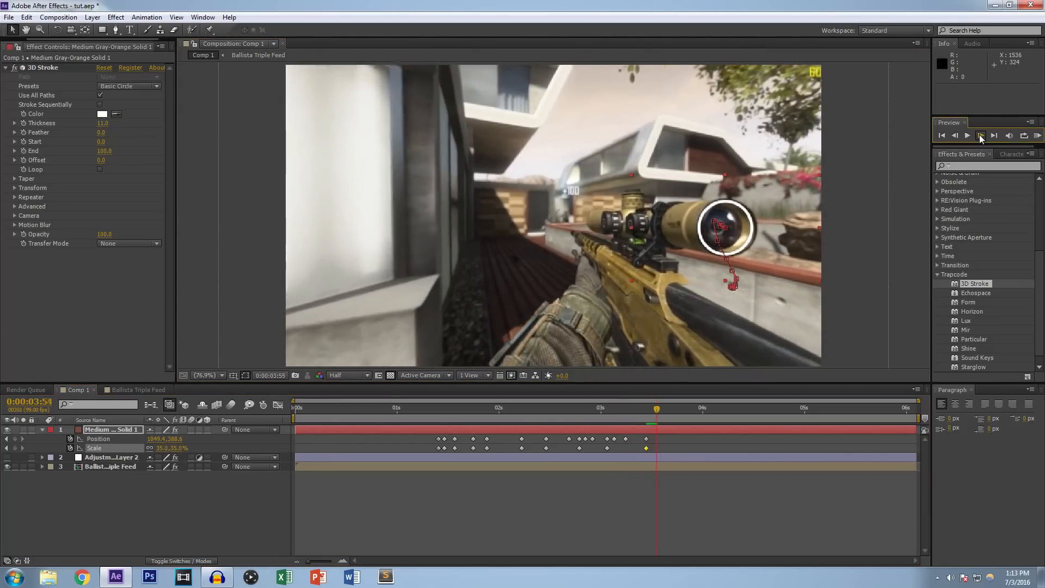
left_click_drag(740, 225, 749, 260)
left_click(983, 136)
left_click(984, 134)
left_click(984, 135)
left_click(985, 135)
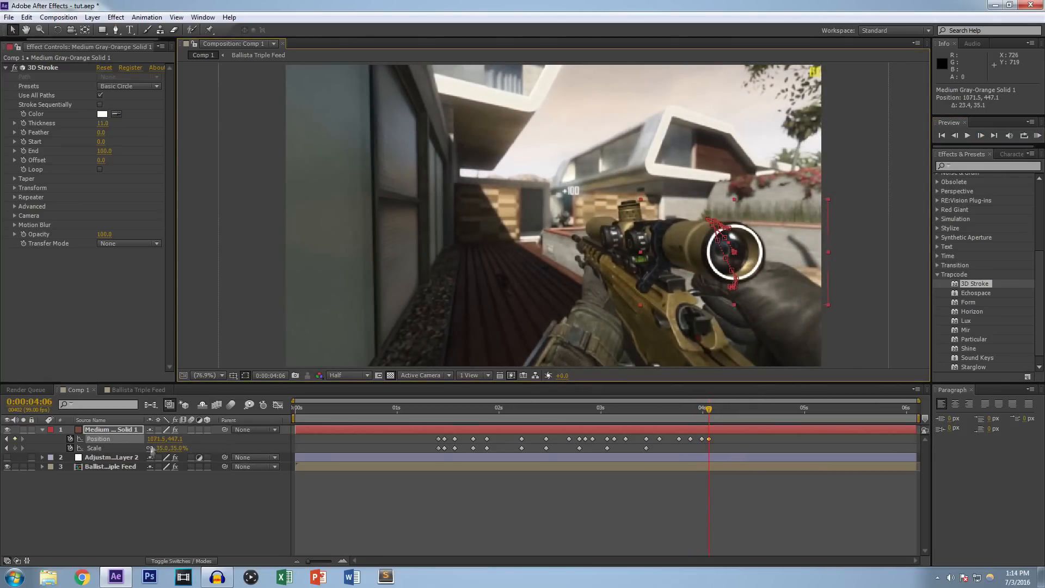
Set the ring's scale to 39% at 0:00:04:06, and keyframe it at 810% at 0:00:01:32
left_click_drag(161, 448, 164, 448)
left_click(197, 526)
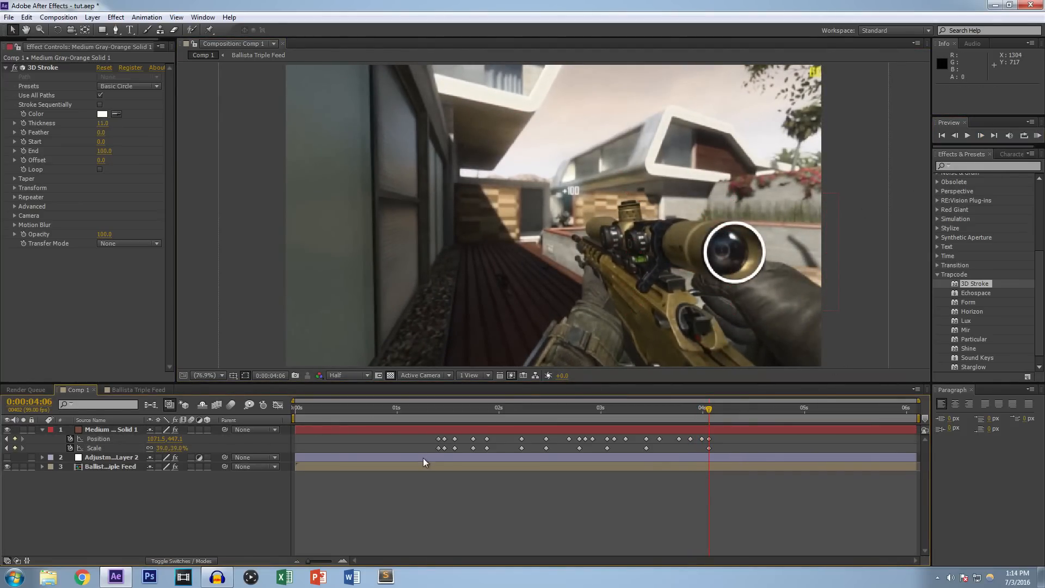
left_click(435, 412)
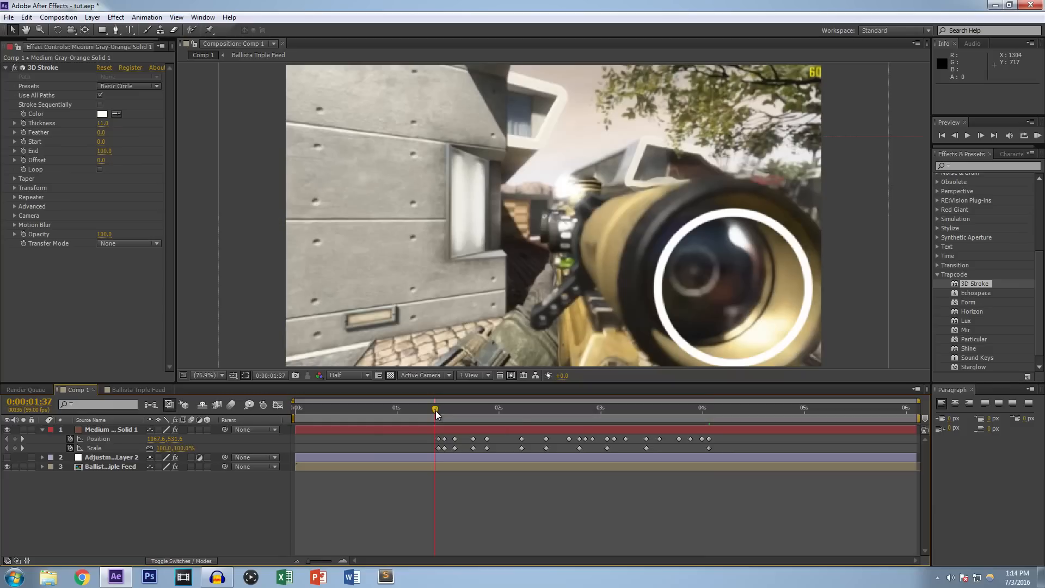
left_click_drag(437, 414, 431, 507)
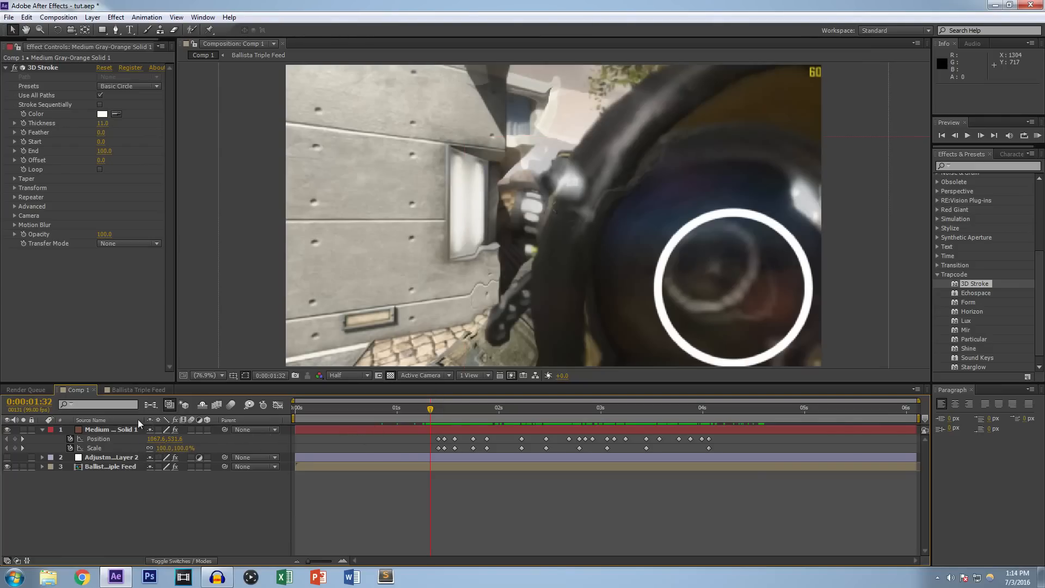
left_click_drag(161, 448, 506, 446)
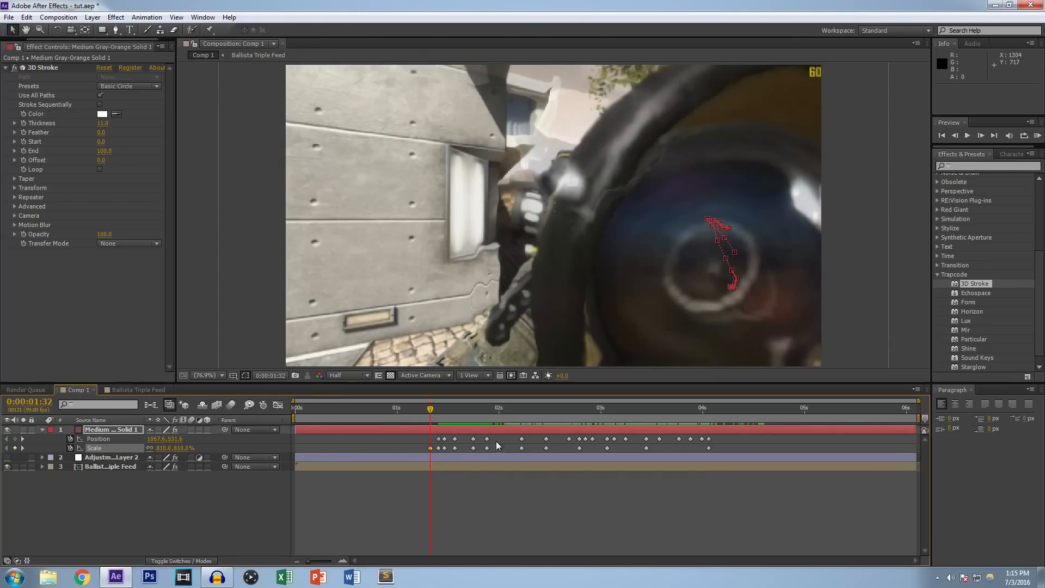
At 0:00:04:15, keyframe the ring's scale at 191% and move it out of frame to about 1645, 925
left_click_drag(429, 411, 716, 432)
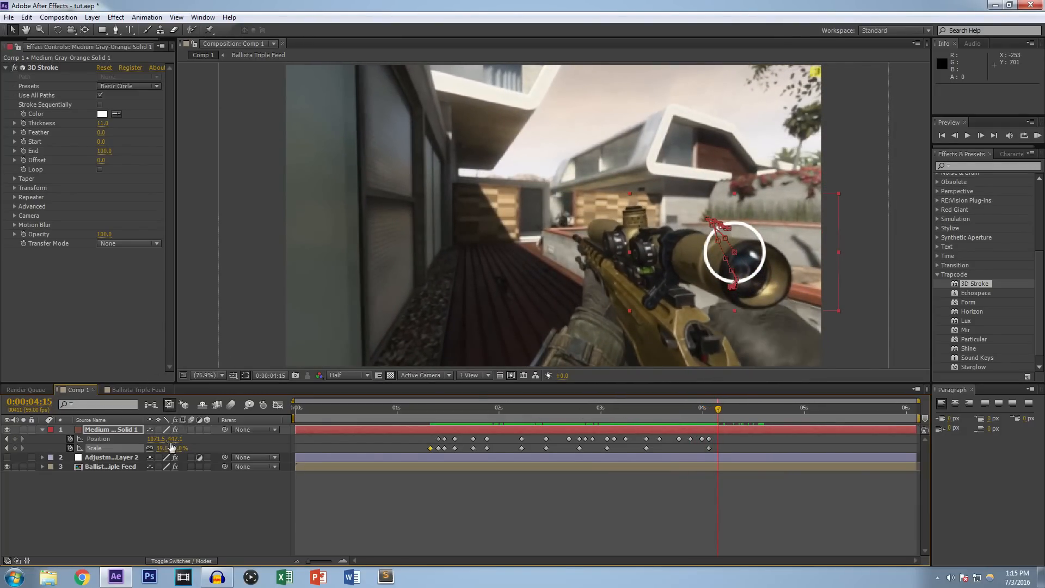
left_click_drag(163, 451, 254, 452)
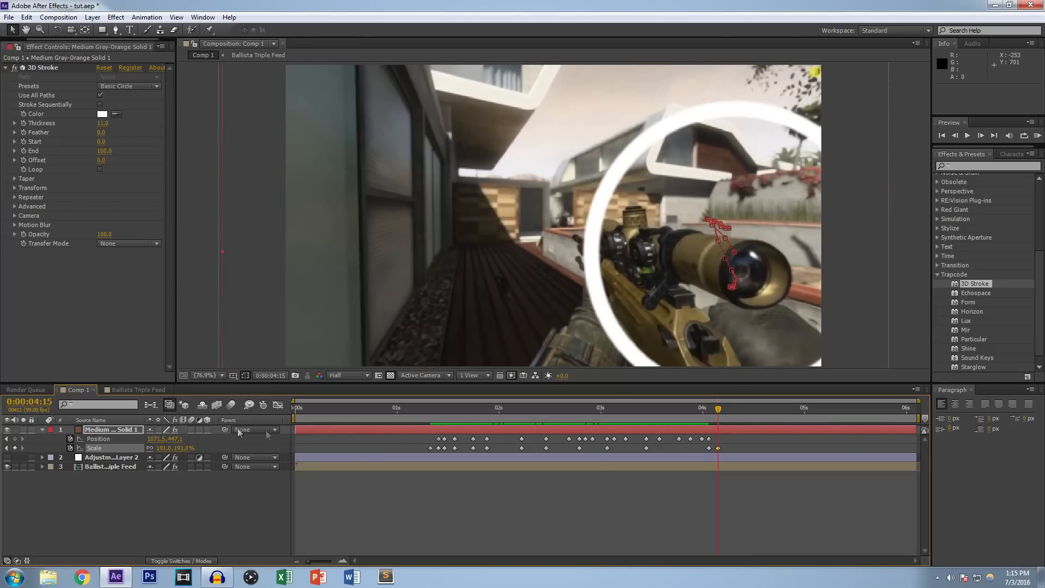
mouse_move(756, 302)
left_mouse_down()
mouse_move(786, 347)
mouse_move(995, 502)
left_mouse_up()
Review the ring's tracking, and at 0:00:02:64 keyframe its scale at about 44% and its position at about 1070, 514
left_click_drag(720, 410, 641, 512)
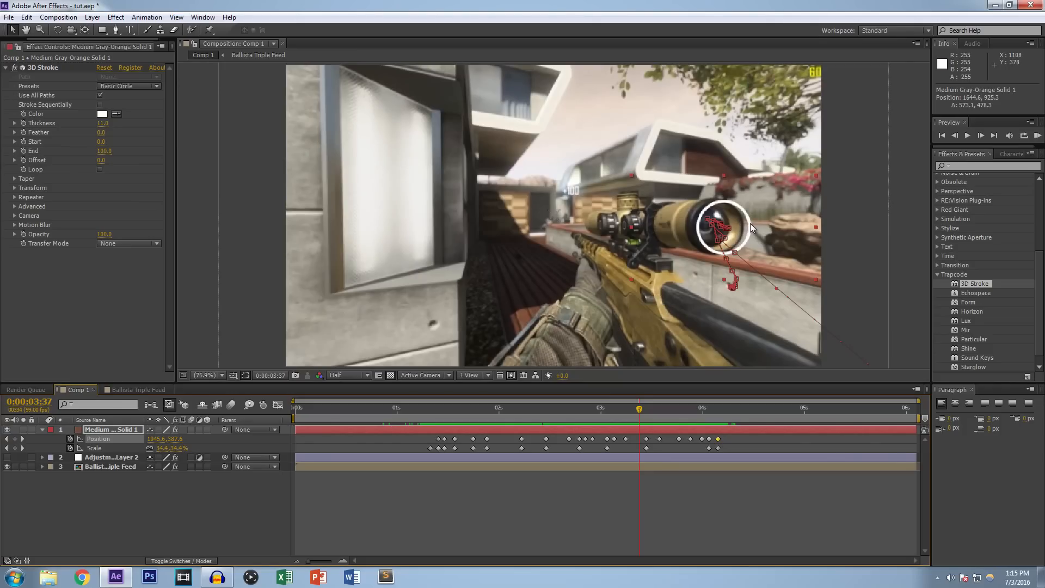
left_click(444, 493)
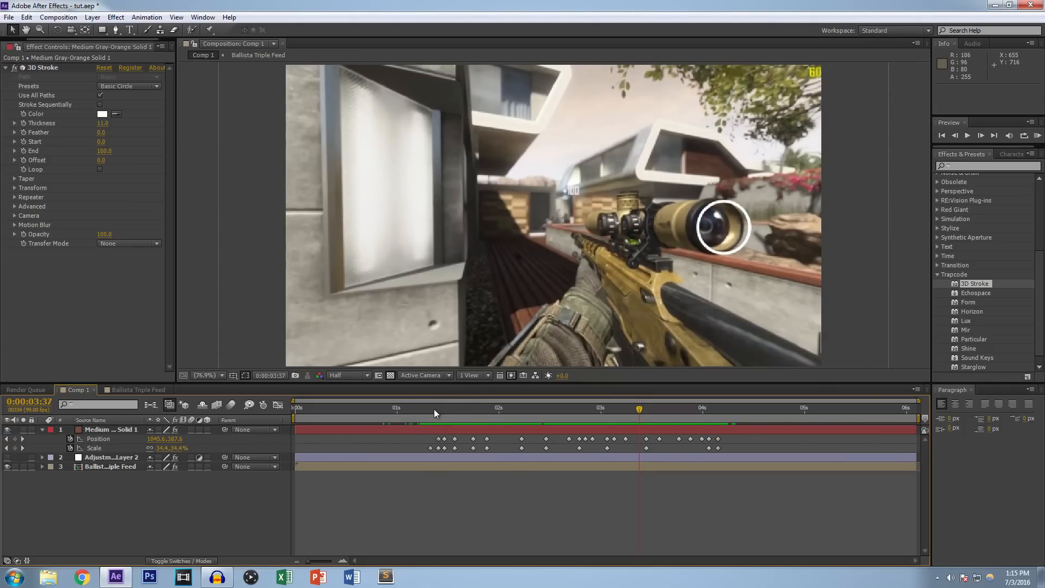
left_click(433, 409)
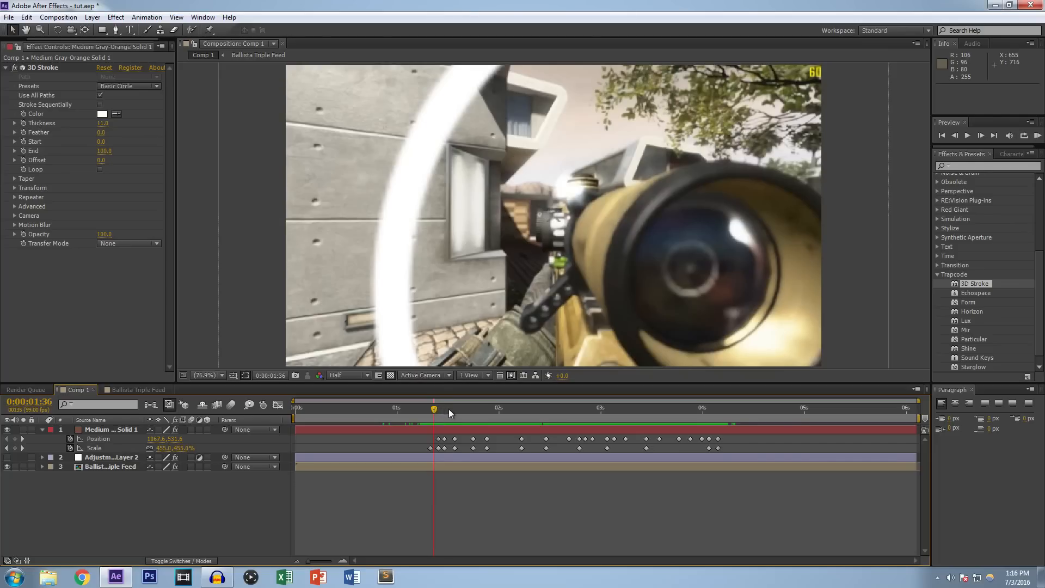
left_click(478, 410)
left_click_drag(517, 409, 567, 404)
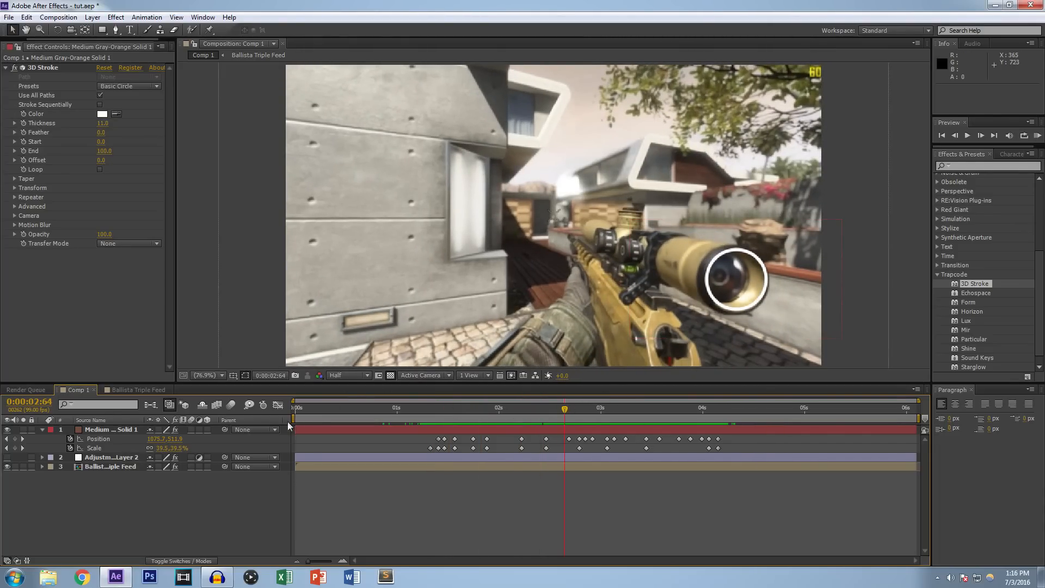
left_click_drag(163, 450, 165, 450)
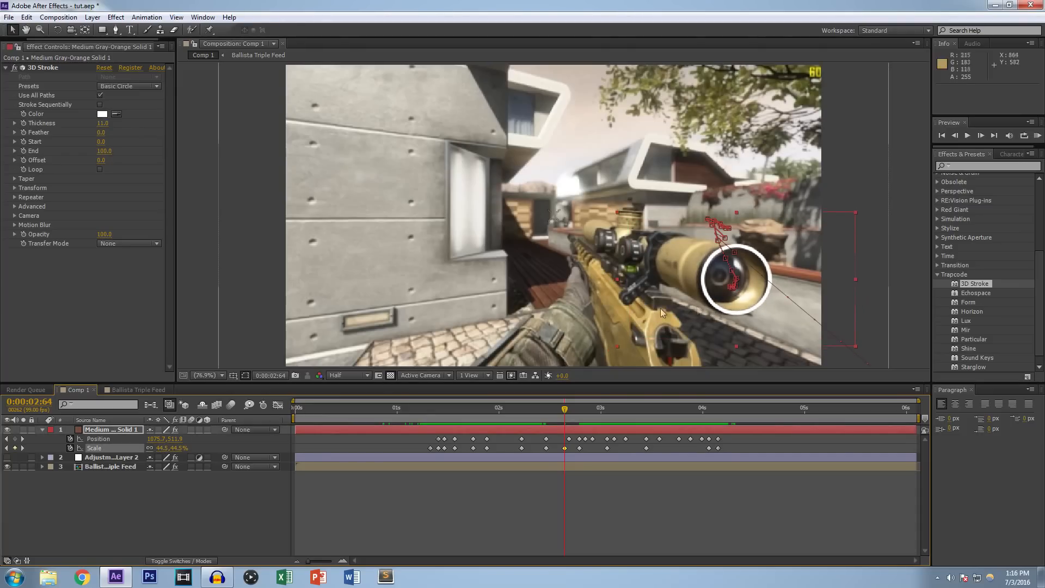
left_click_drag(750, 294, 748, 295)
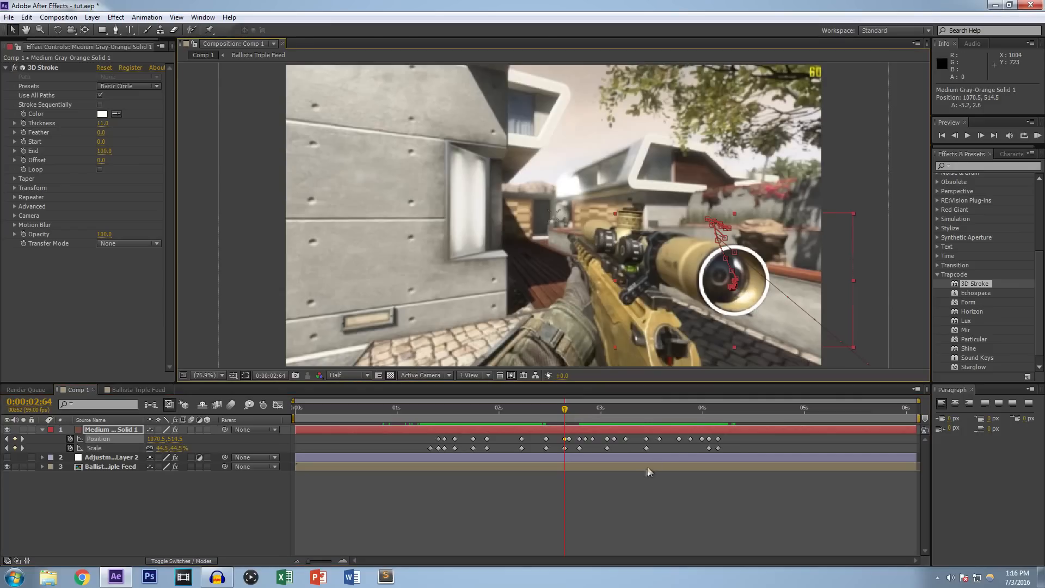
At 0:00:02:98, keyframe the ring's position at about 1021, 387 and its scale at 35%, undoing an extra position nudge
left_click(600, 408)
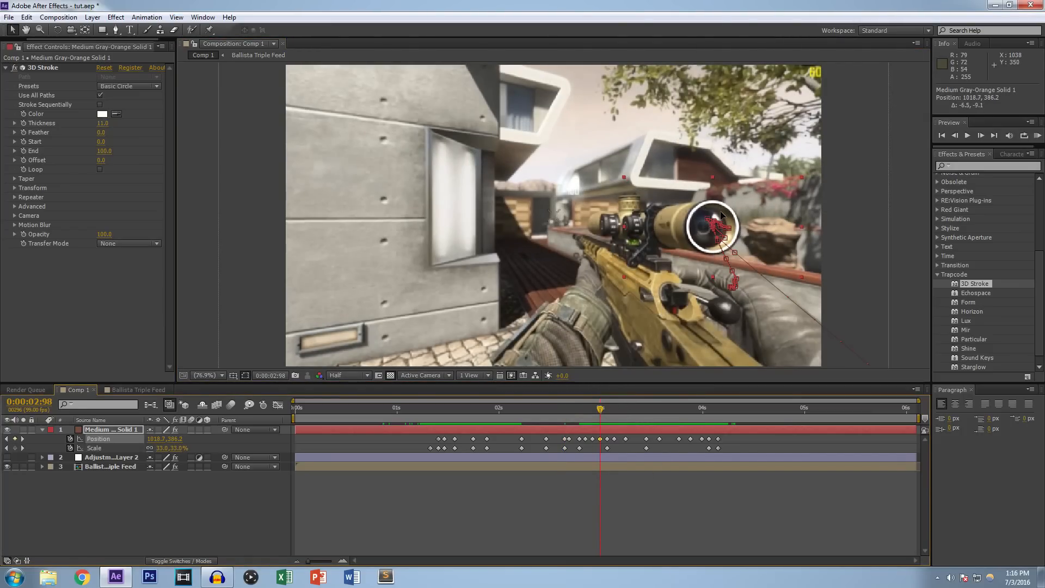
left_click(165, 448)
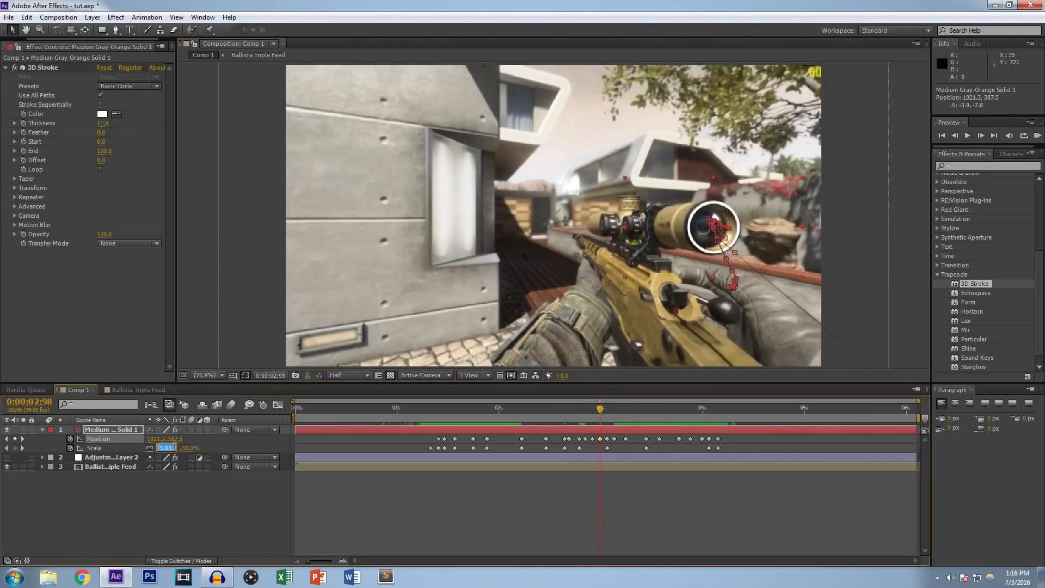
type("35")
key("Return")
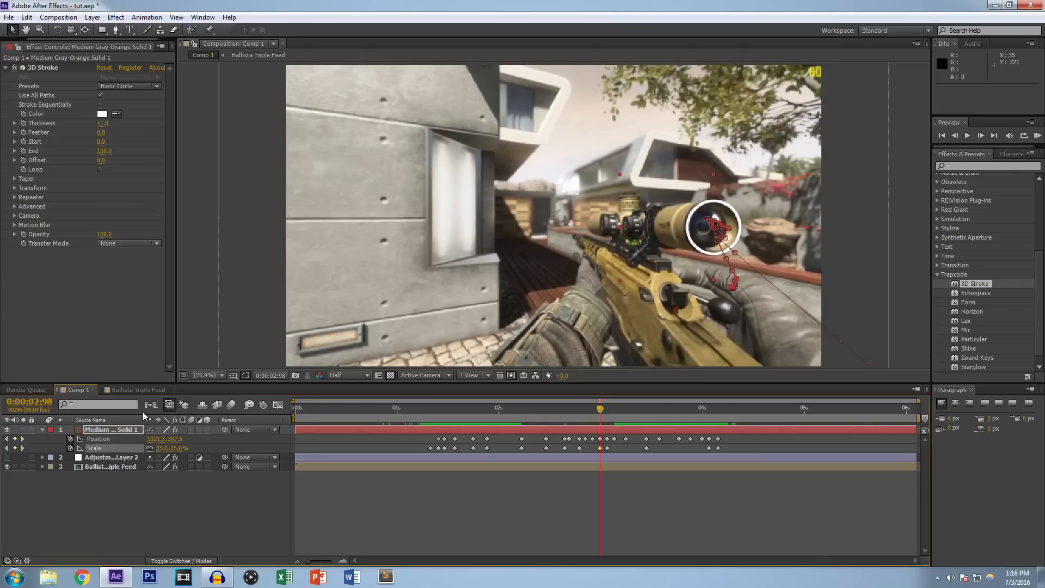
left_click_drag(724, 213, 722, 215)
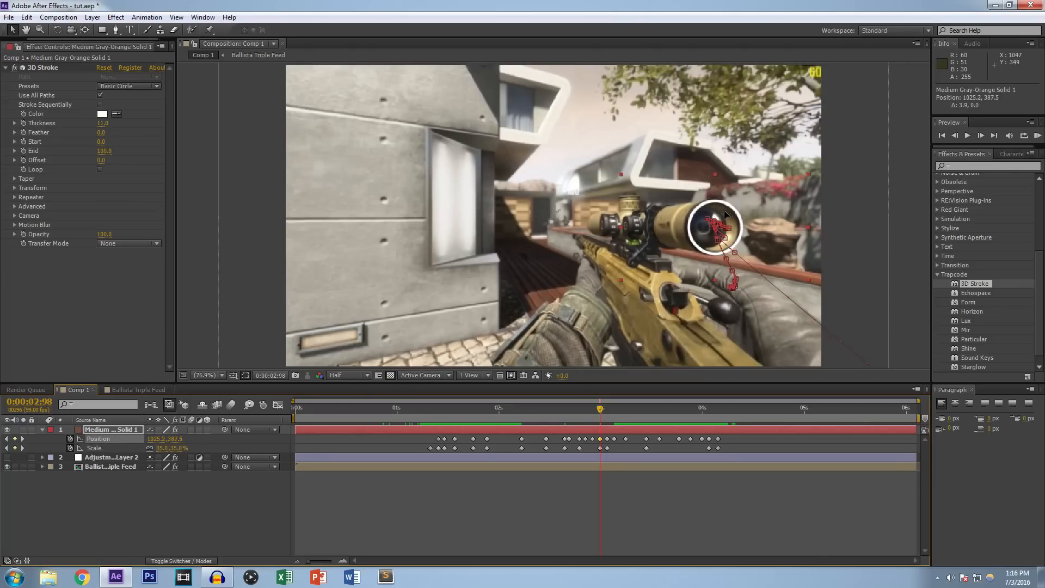
key("ctrl+z")
Keyframe the ring's position at about 1024, 382 at 0:00:03:36 and at about 1057, 390 at 0:00:03:63
left_click_drag(622, 411, 638, 410)
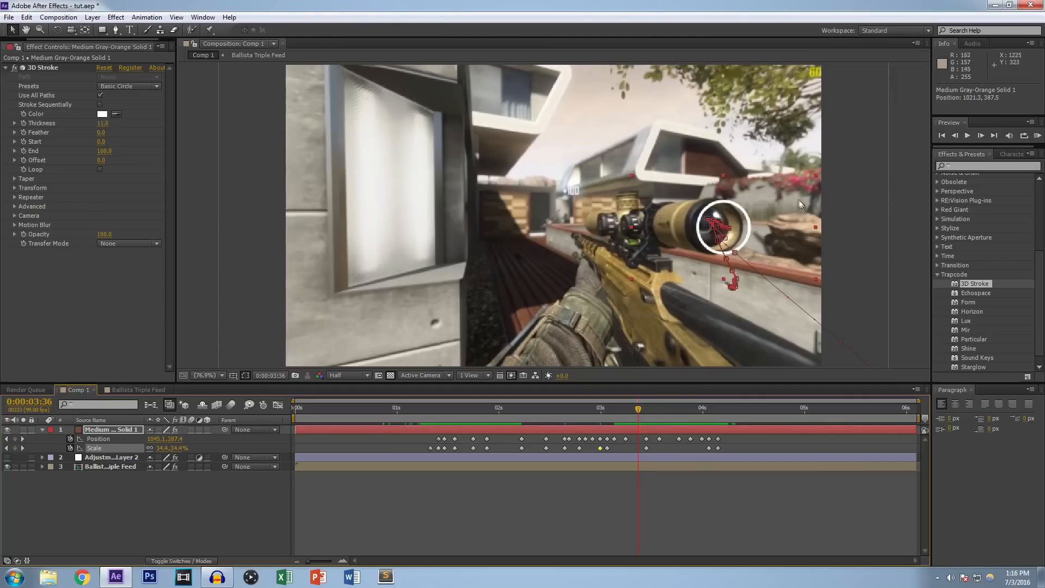
left_click_drag(738, 228, 729, 225)
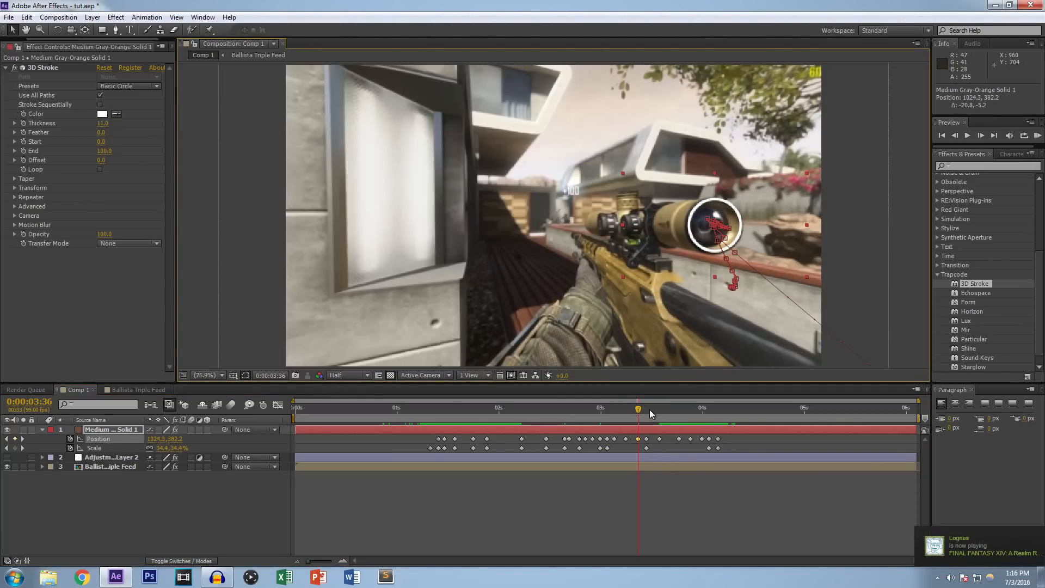
left_click(511, 407)
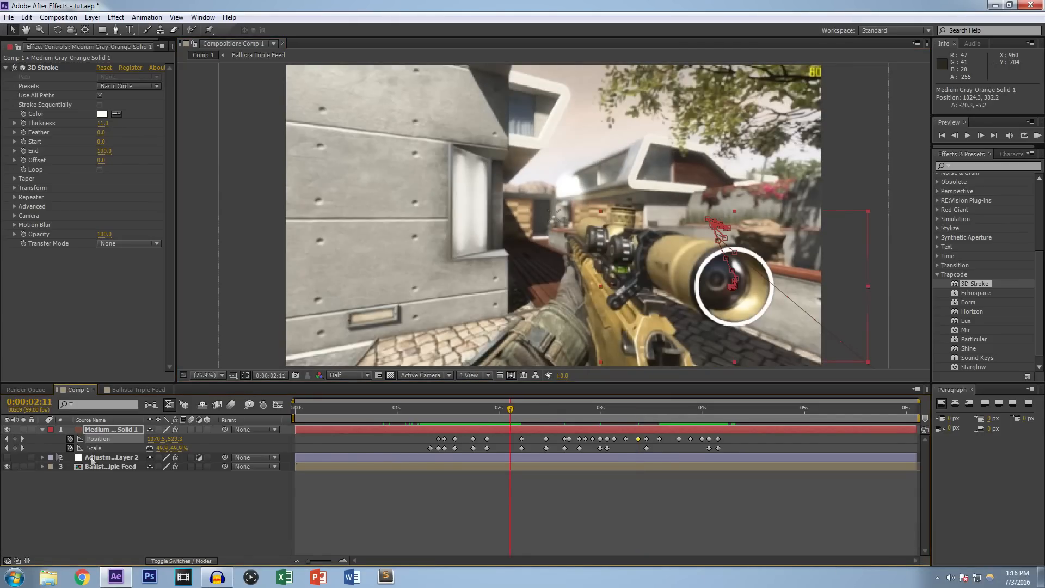
left_click(626, 409)
left_click(665, 408)
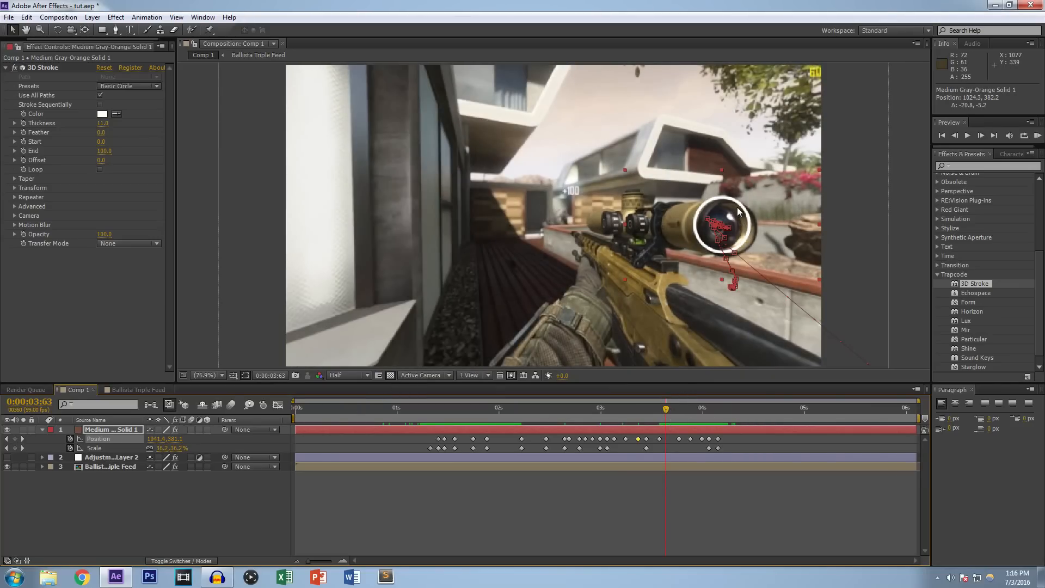
left_click_drag(739, 217, 744, 219)
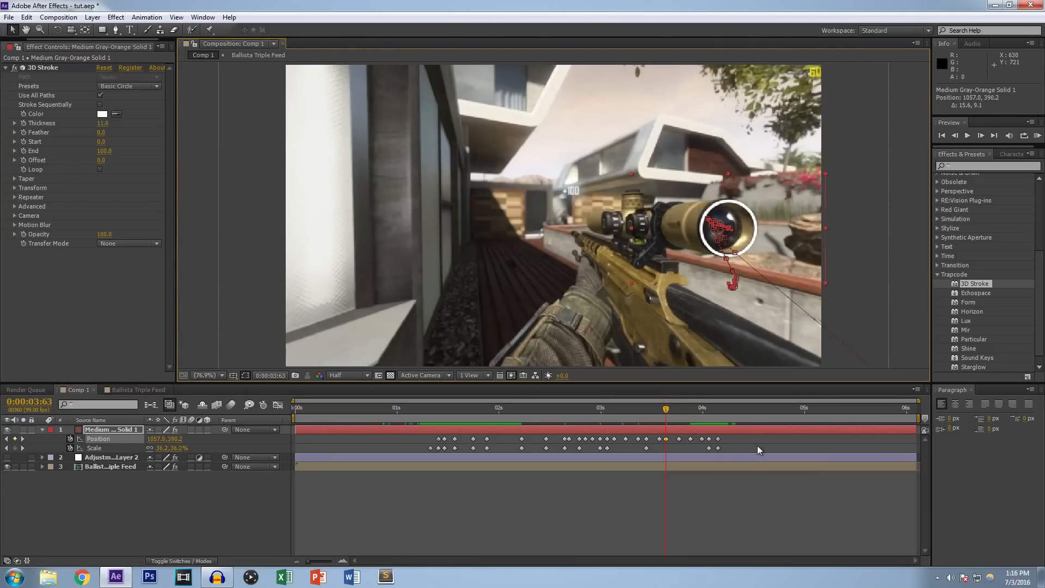
Preview the ring around 0:00:01:59, enable Taper in the 3D Stroke effect and set Taper Start to 100
left_click_drag(666, 407, 459, 521)
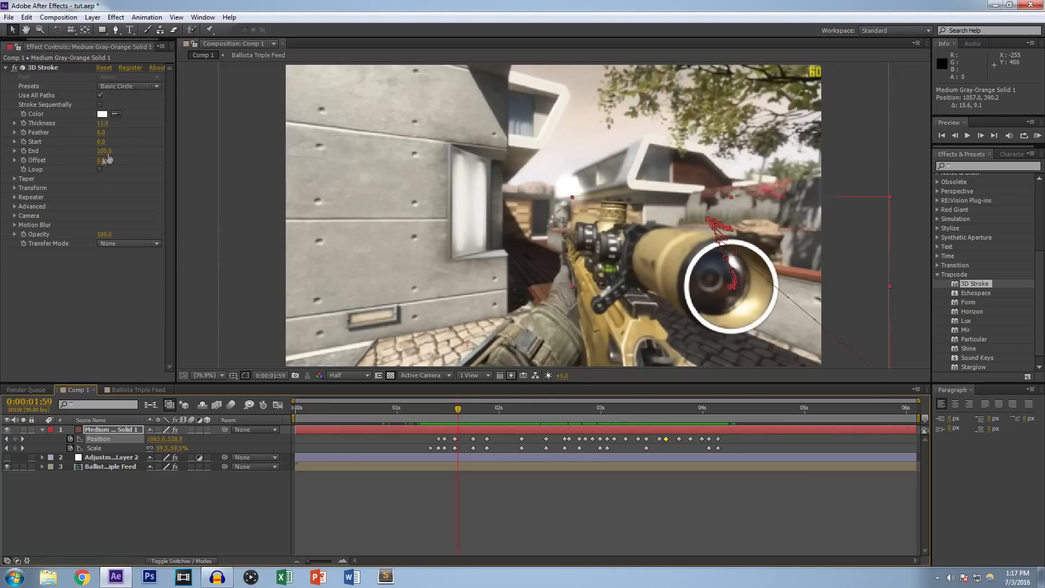
left_click(14, 180)
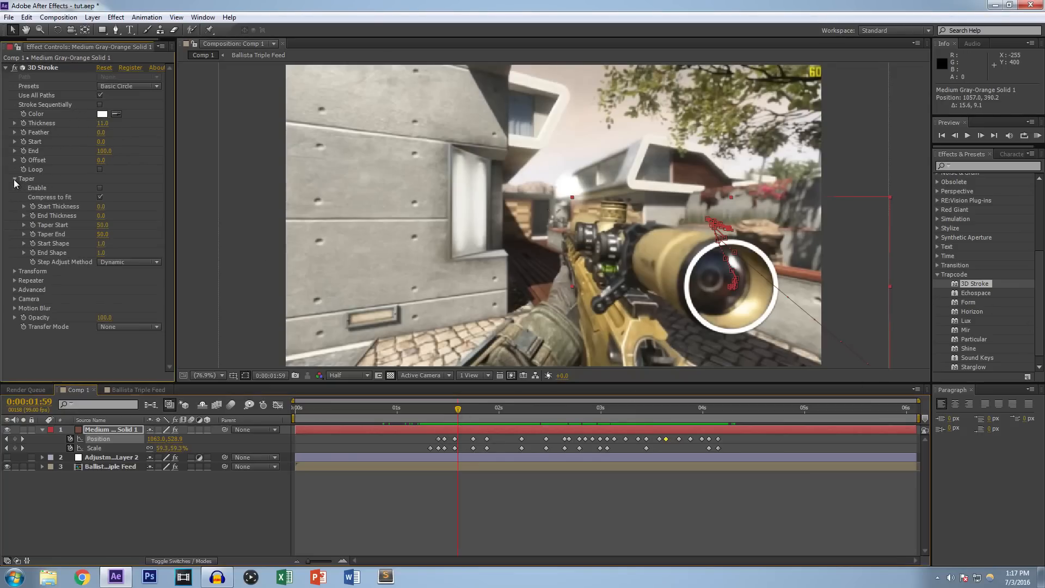
left_click(99, 187)
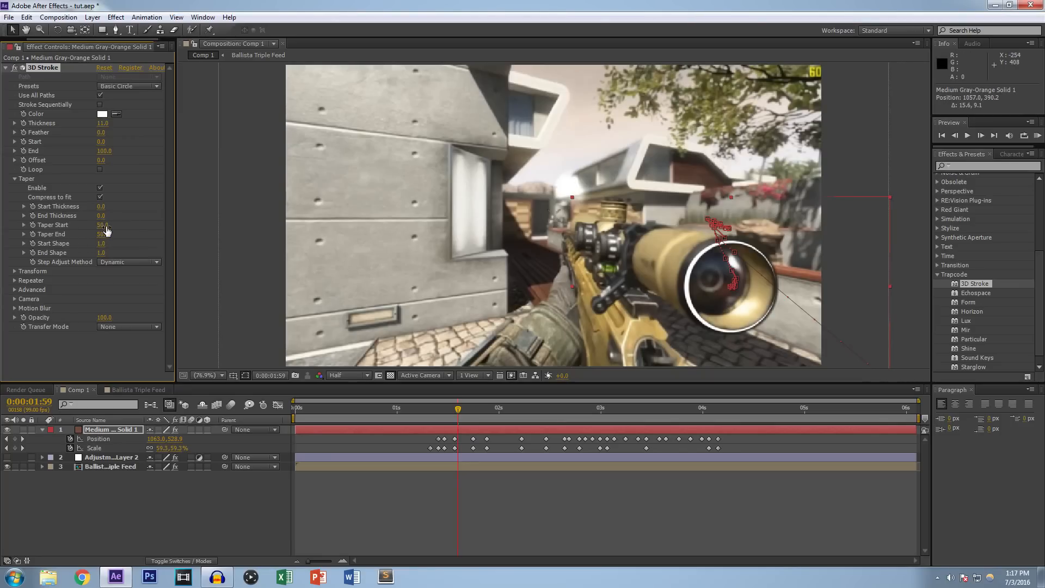
left_click_drag(104, 225, 169, 229)
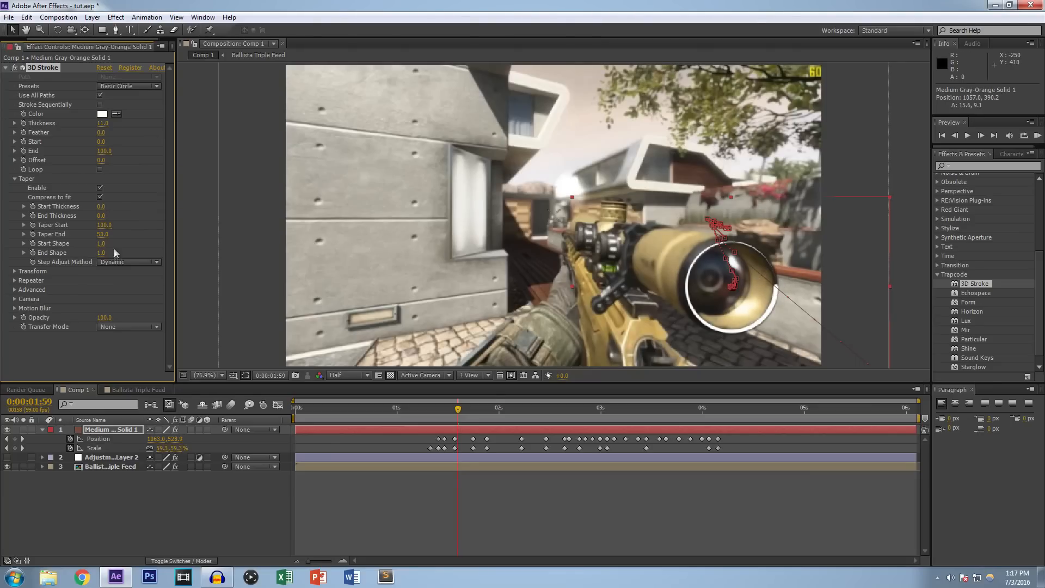
Try a Taper Start of 50, undo that change and collapse the taper settings
left_click(107, 225)
type("50")
key("Return")
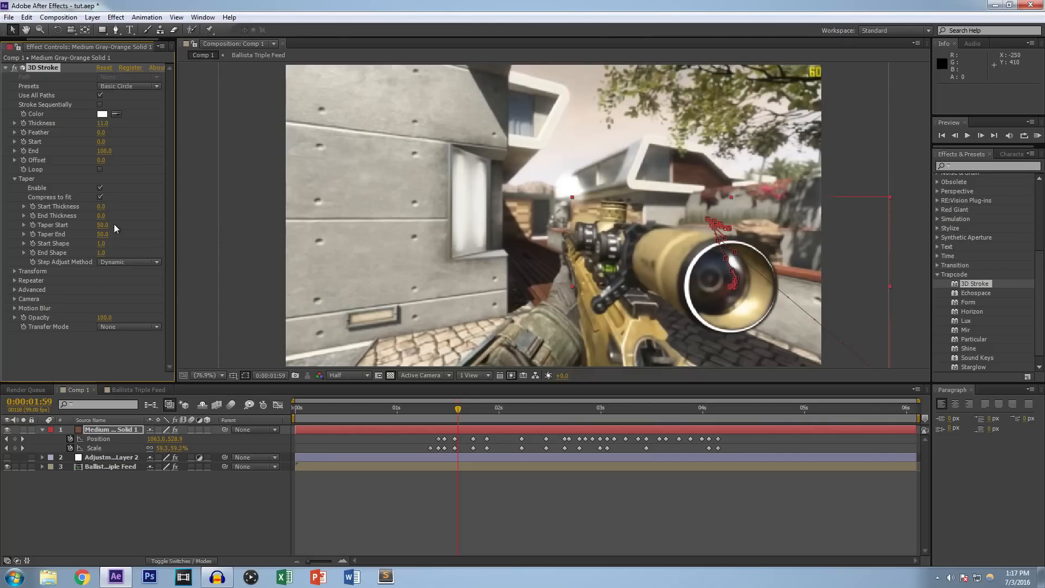
key("ctrl+z")
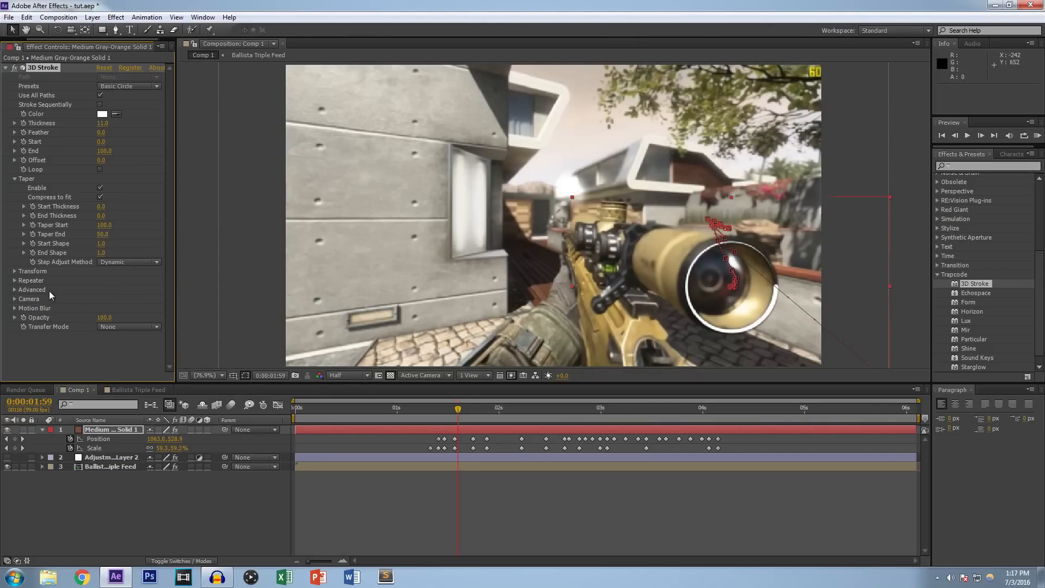
left_click(14, 178)
Start keyframing the 3D Stroke Offset at 0 at 0:00:01:26, and set it to 857 at 0:00:04:21
left_click(428, 410)
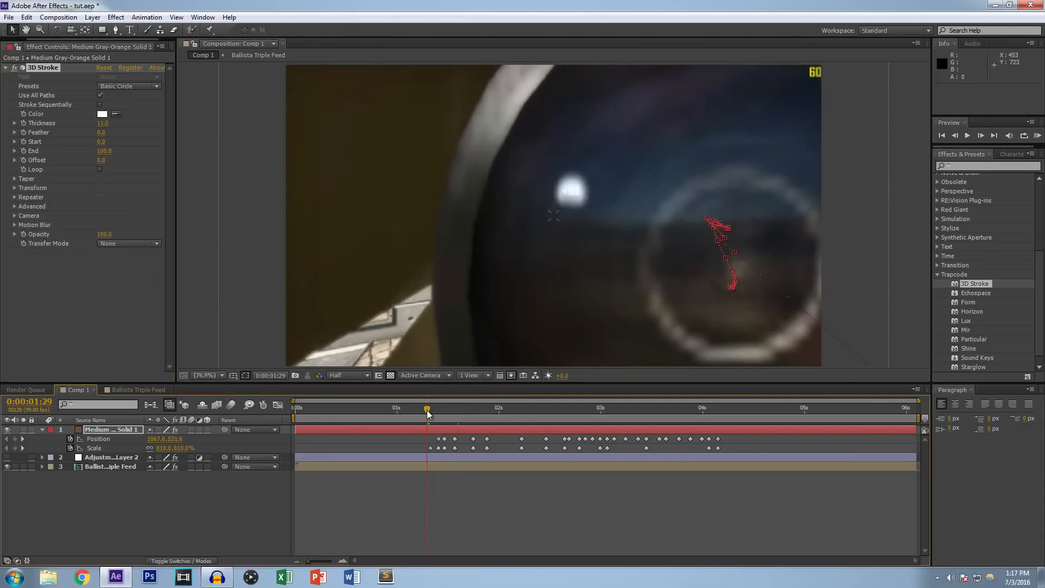
left_click_drag(428, 413, 424, 417)
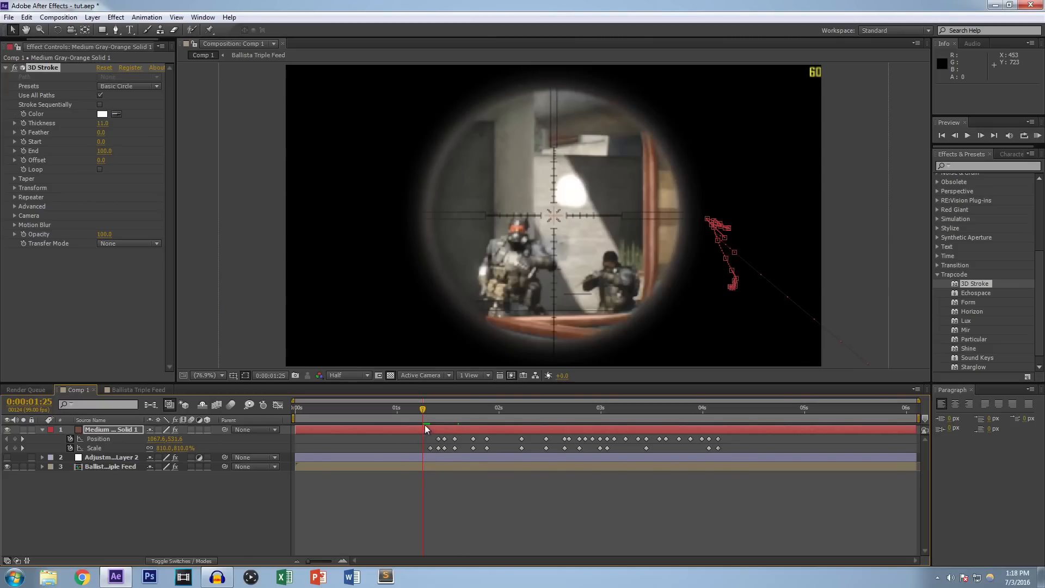
left_click_drag(424, 409, 426, 417)
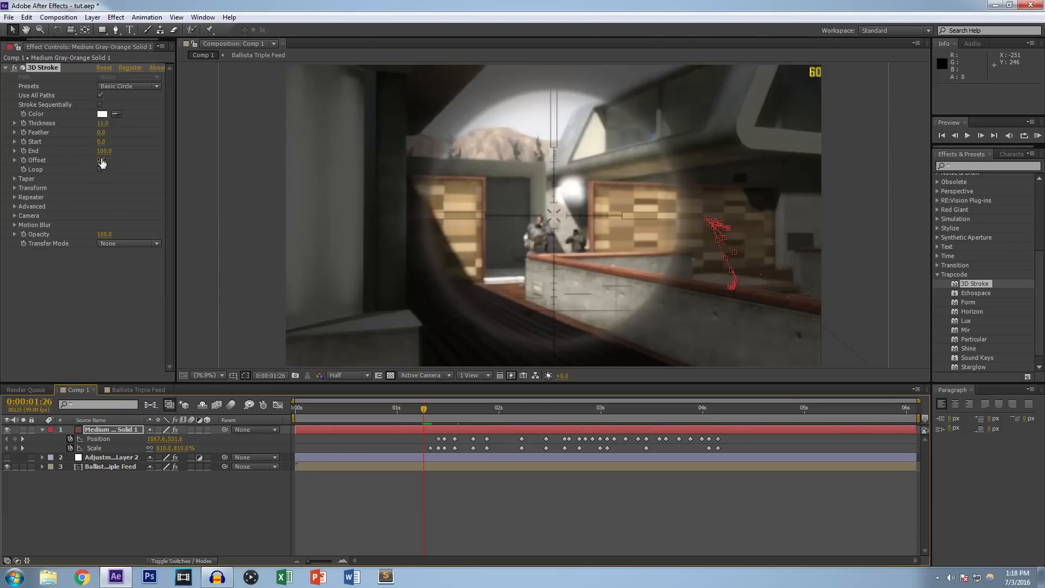
left_click(24, 160)
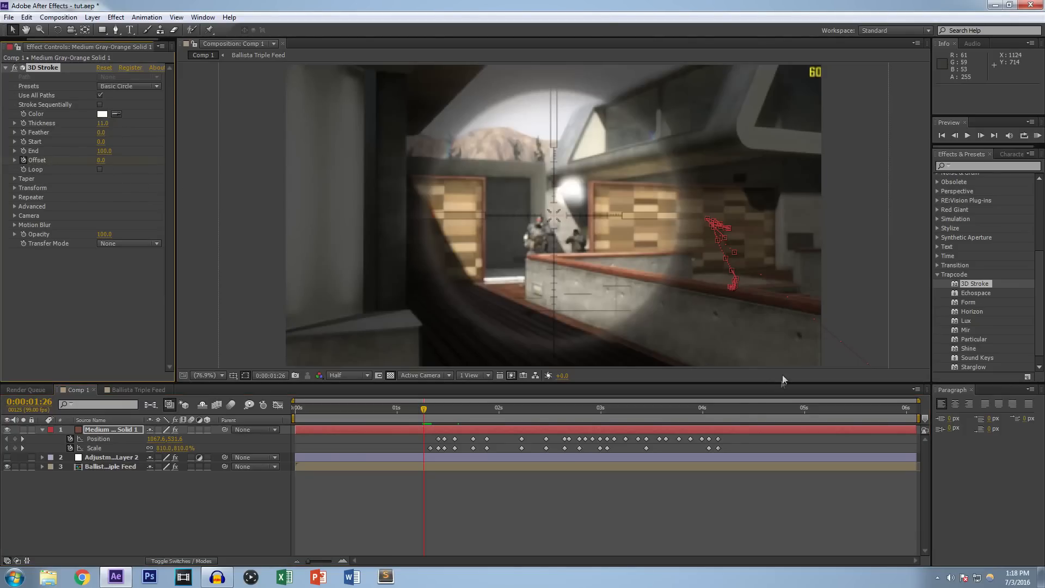
left_click_drag(425, 416, 724, 423)
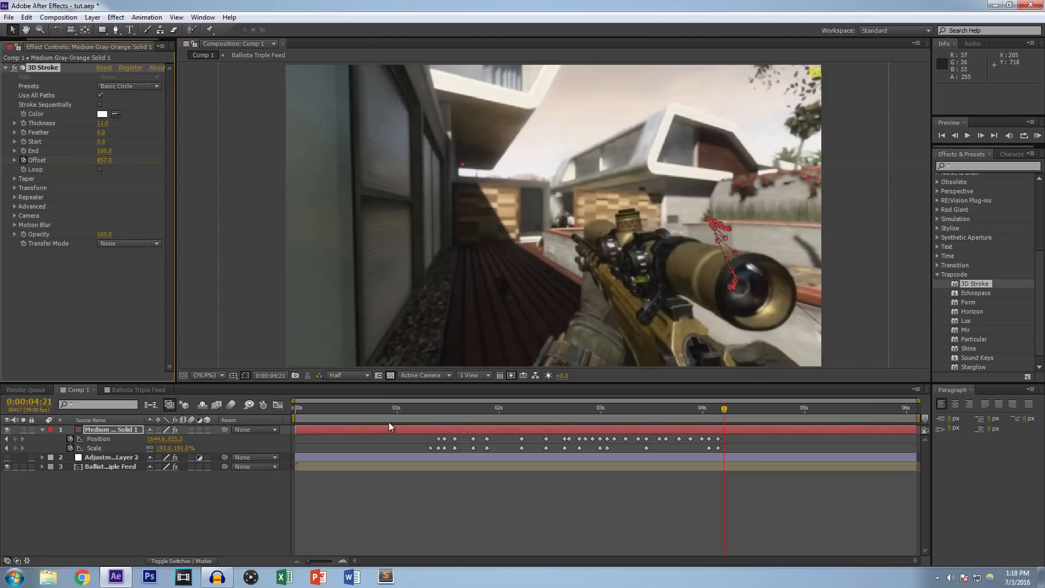
Reveal the ring layer's keyframed properties, enable Loop for the stroke and lower the Offset keyframe at 0:00:04:21 to about 848
left_click(440, 430)
key("u")
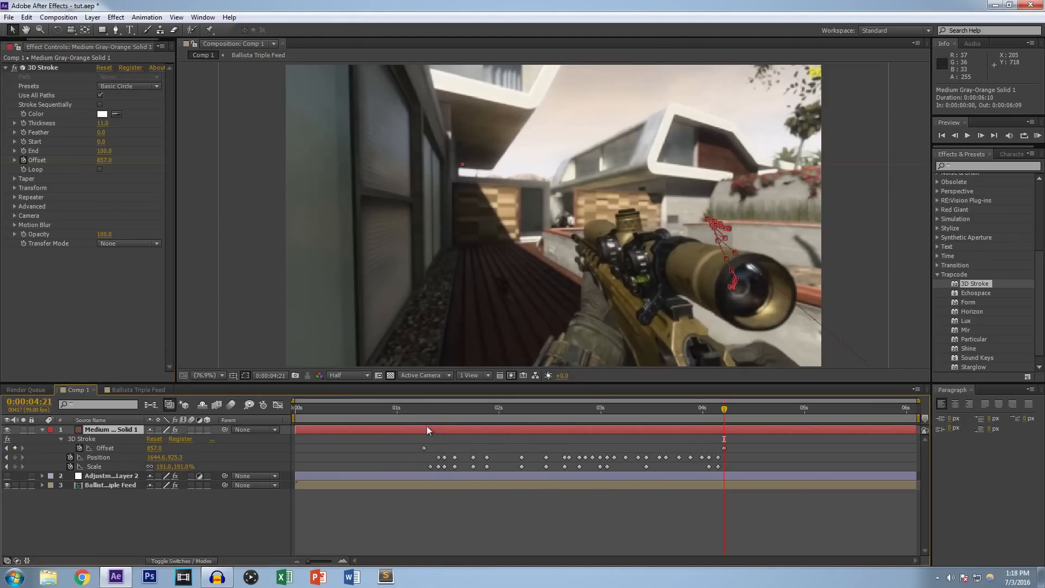
left_click_drag(449, 408, 726, 418)
left_click(724, 449)
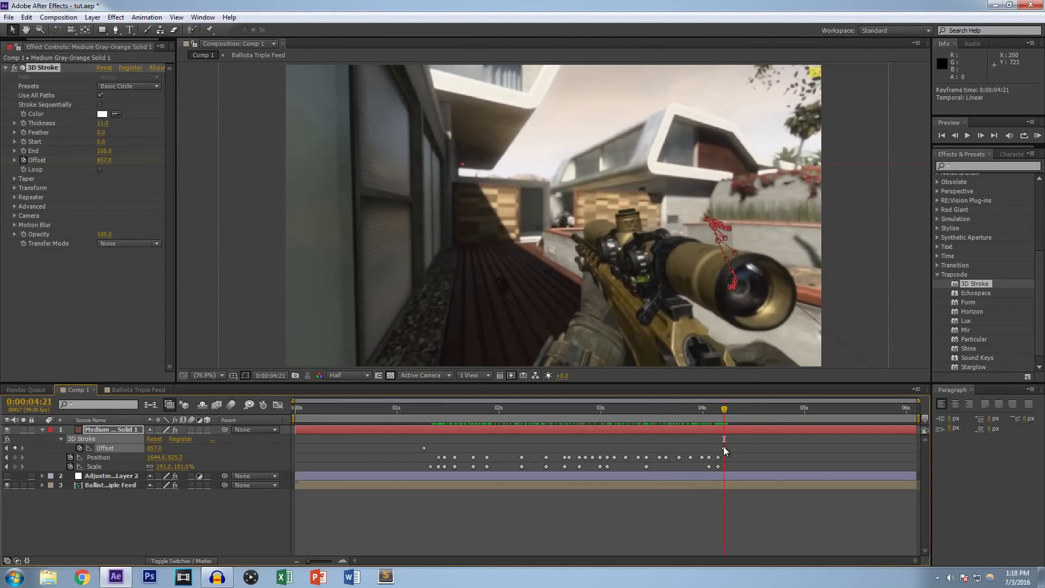
left_click(100, 169)
left_click_drag(107, 160, 102, 161)
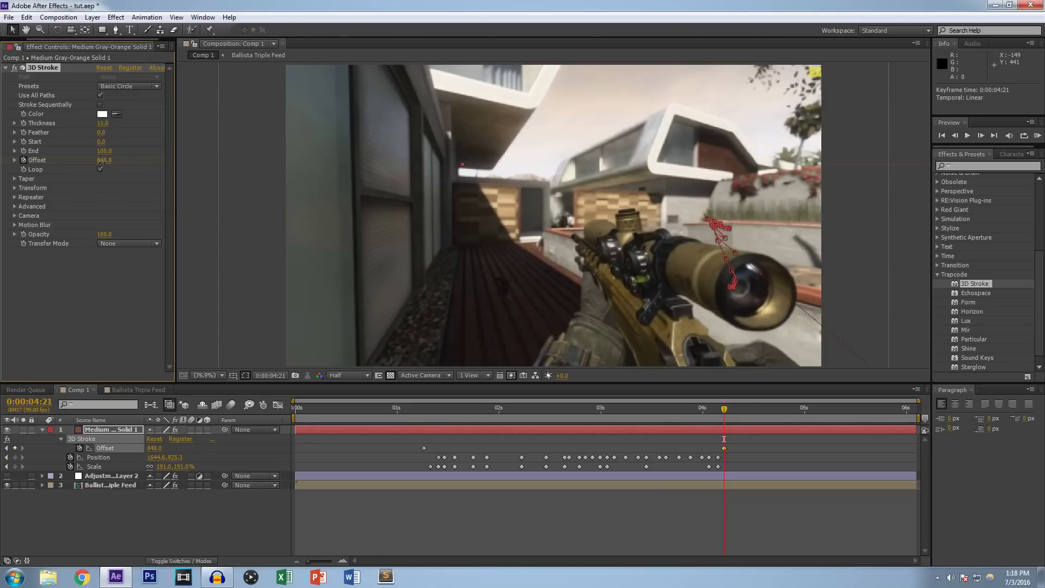
Move the adjustment layer above the ring layer, check the ring at 0:00:02:87 with the adjustment layer shown, and hide the adjustment layer
left_click_drag(586, 407, 507, 459)
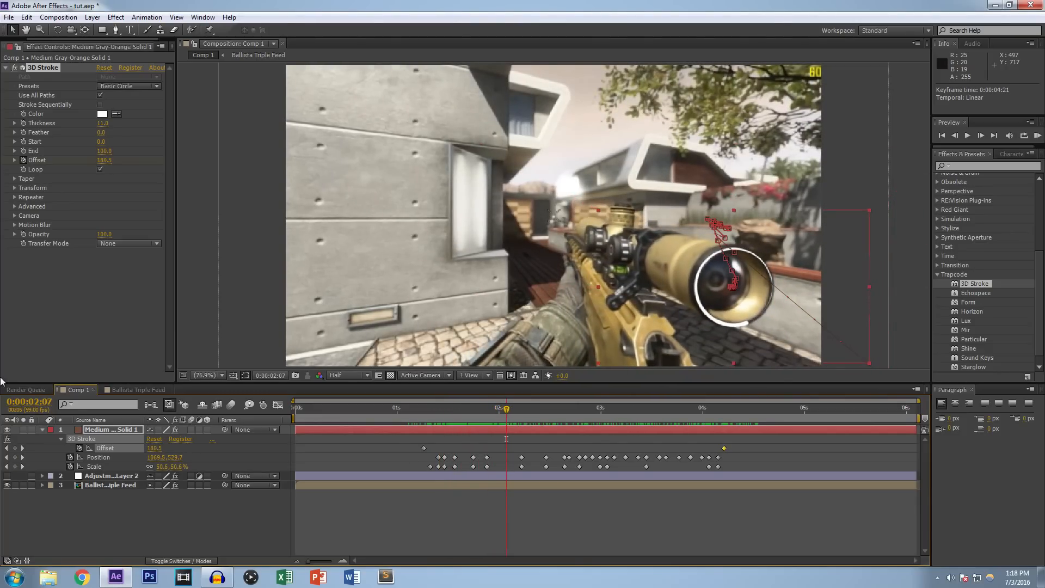
left_click(103, 476)
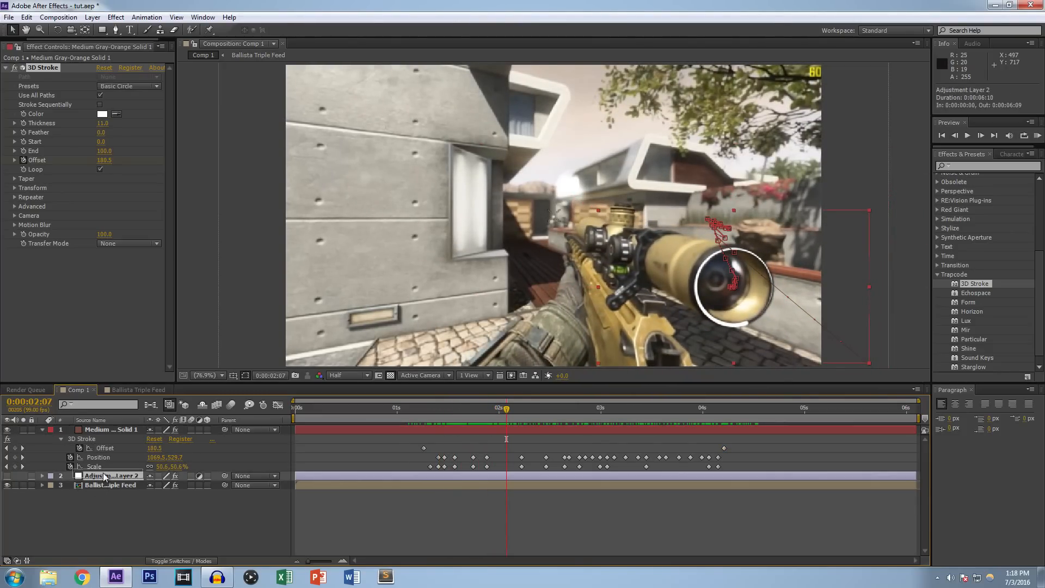
key("ctrl+shift+bracketright")
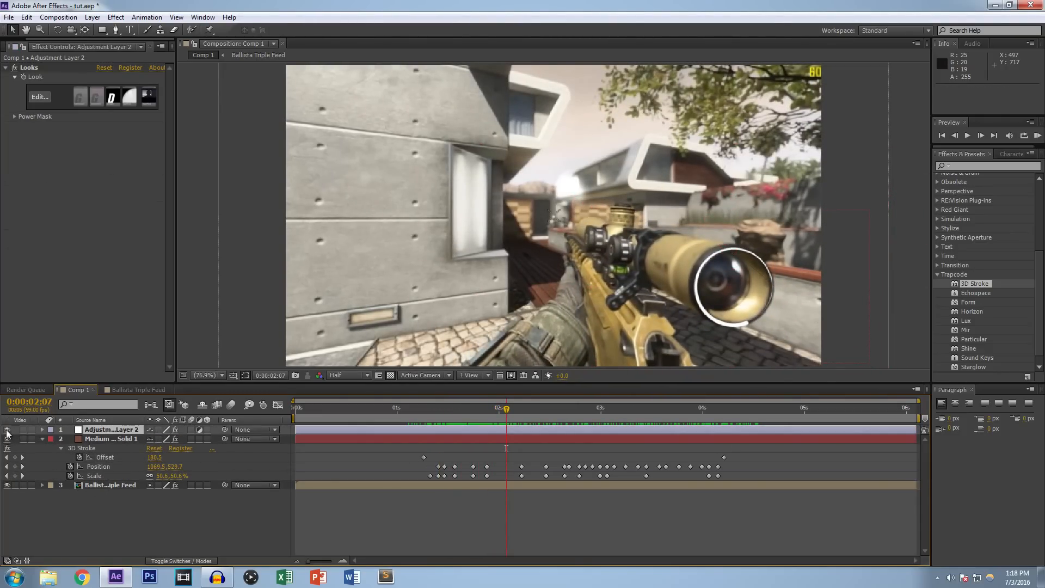
left_click(7, 430)
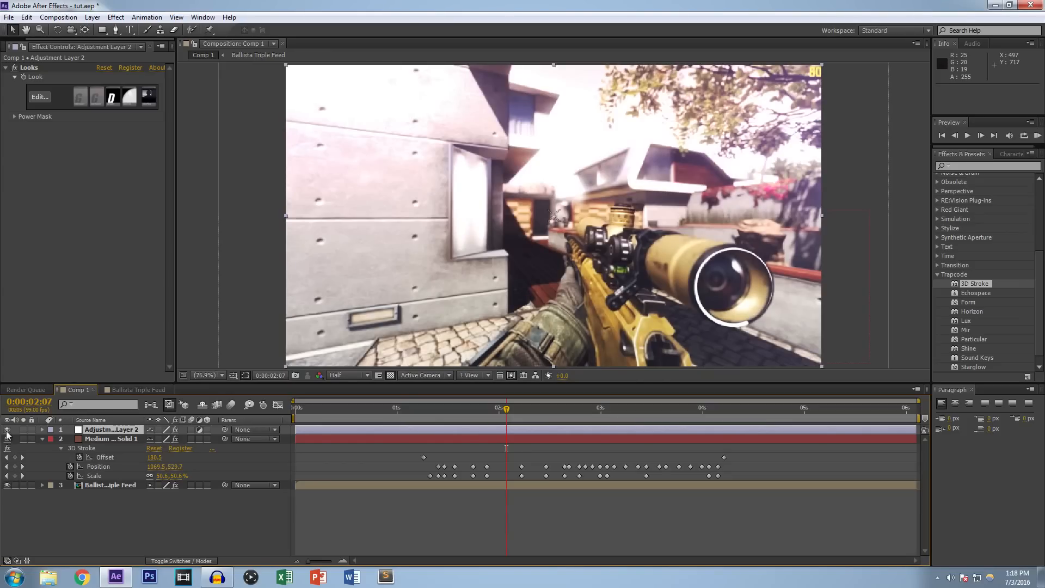
left_click_drag(436, 410, 589, 420)
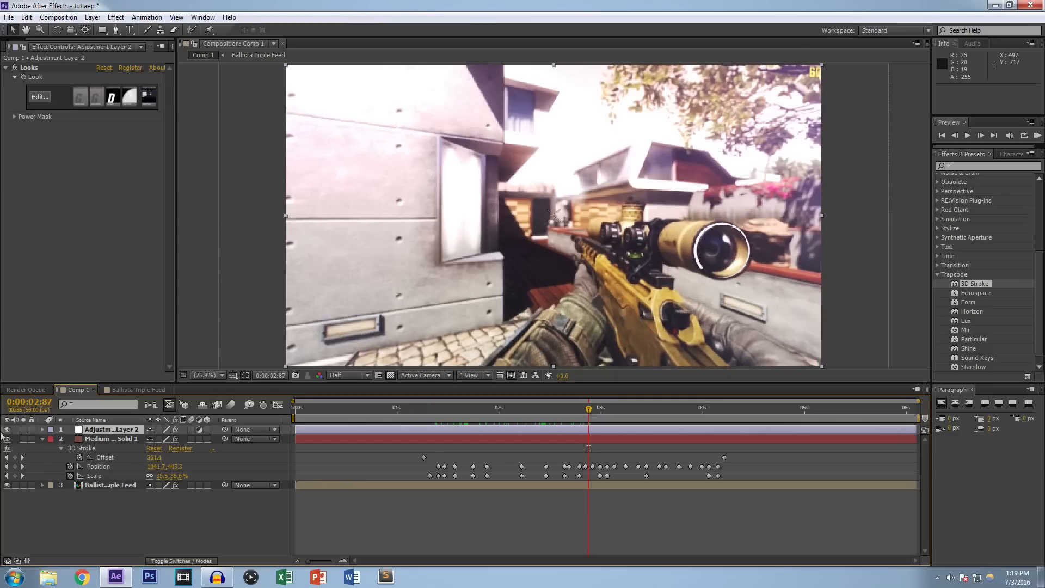
left_click(7, 430)
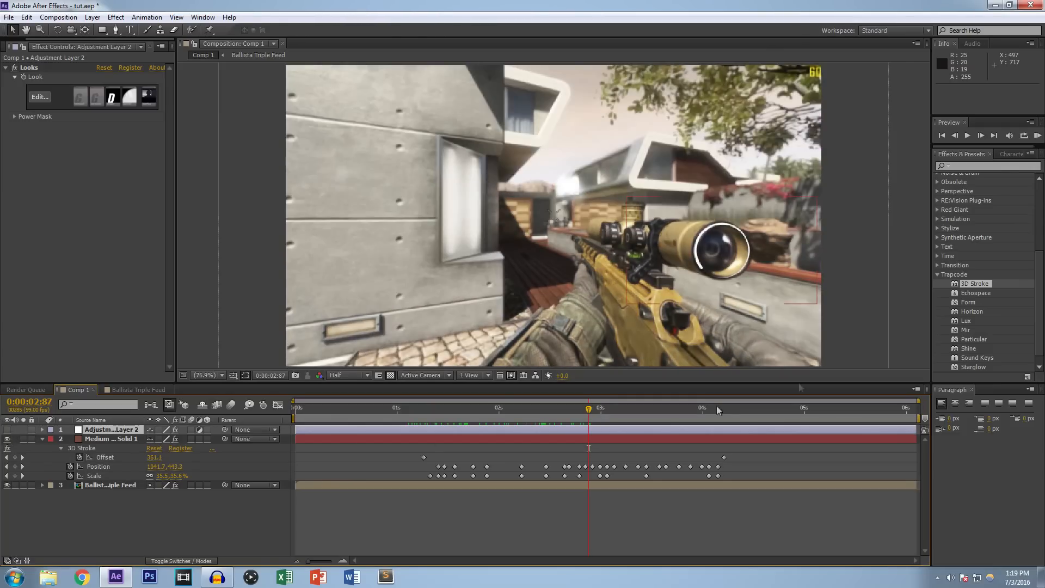
Apply Trapcode Starglow to the ring's solid layer and collapse the 3D Stroke settings
left_click(962, 275)
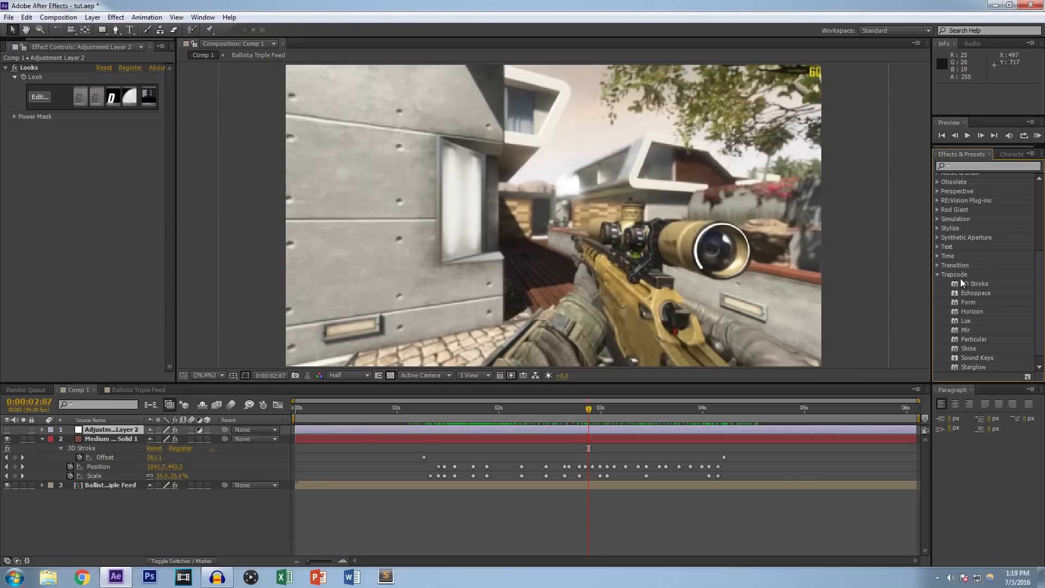
scroll(958, 291, "down", 1)
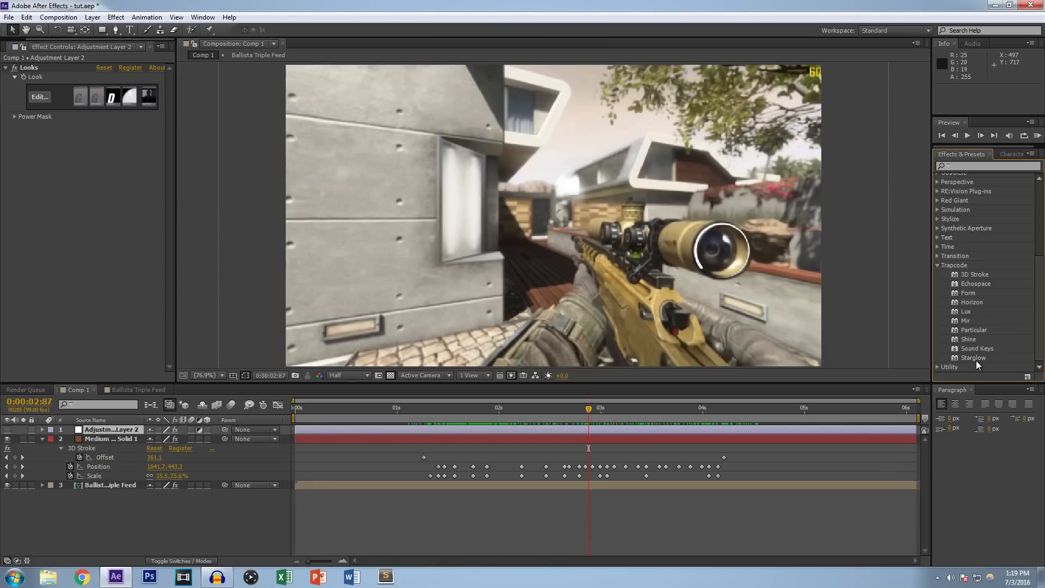
left_click_drag(979, 357, 129, 439)
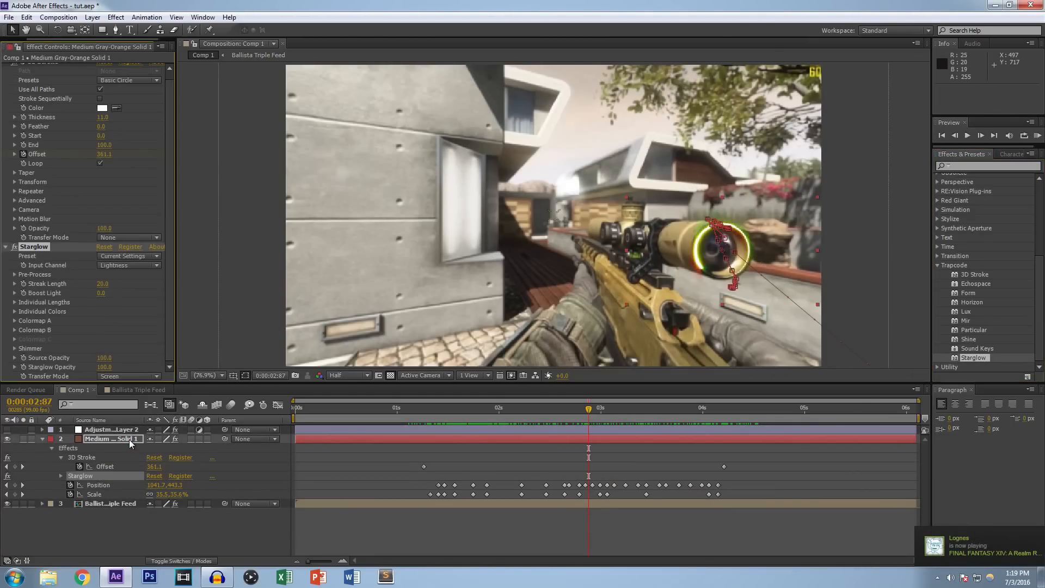
scroll(68, 130, "up", 1)
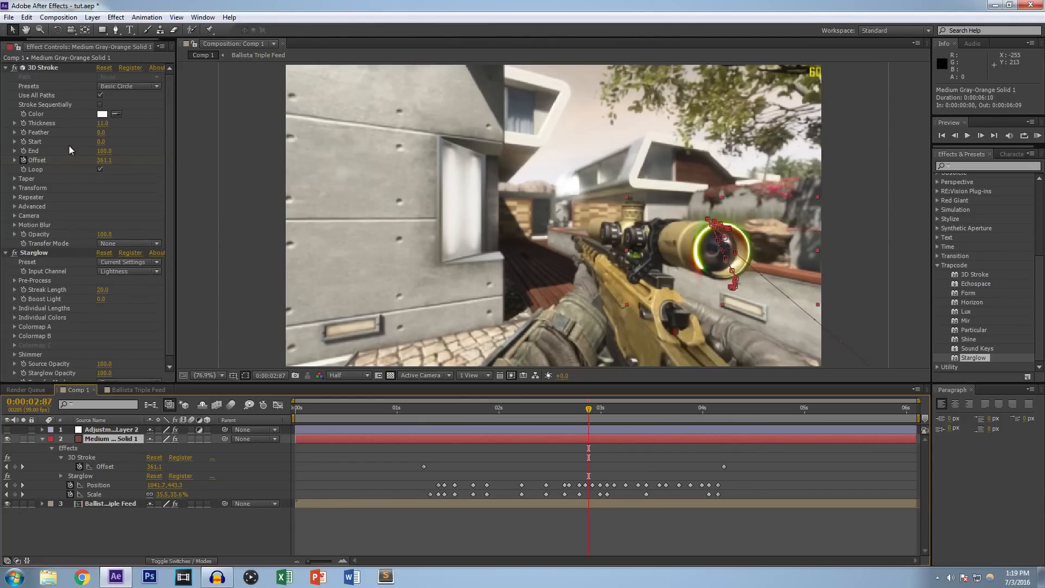
scroll(32, 243, "down", 1)
scroll(11, 163, "up", 1)
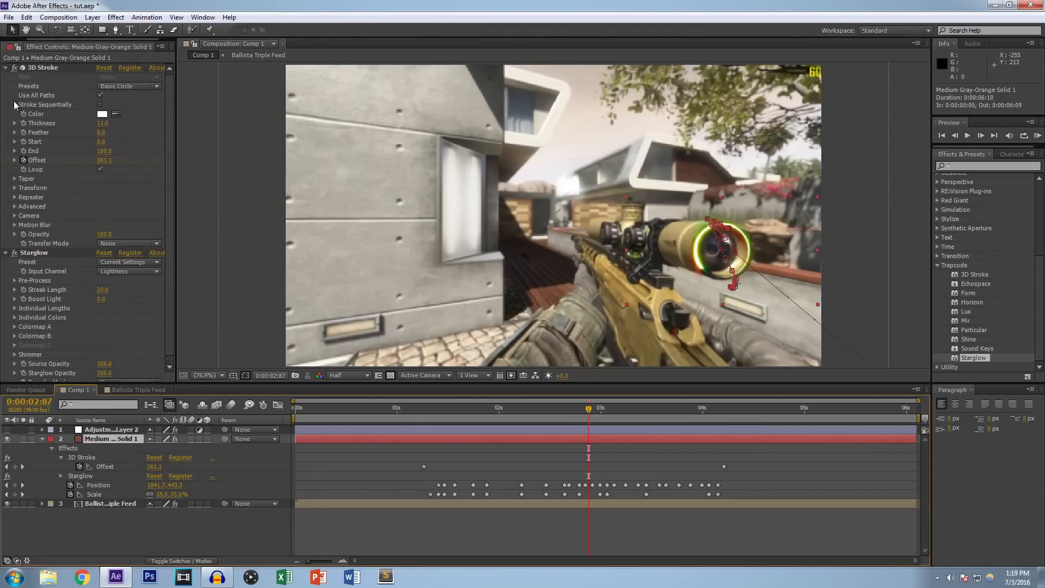
left_click(6, 67)
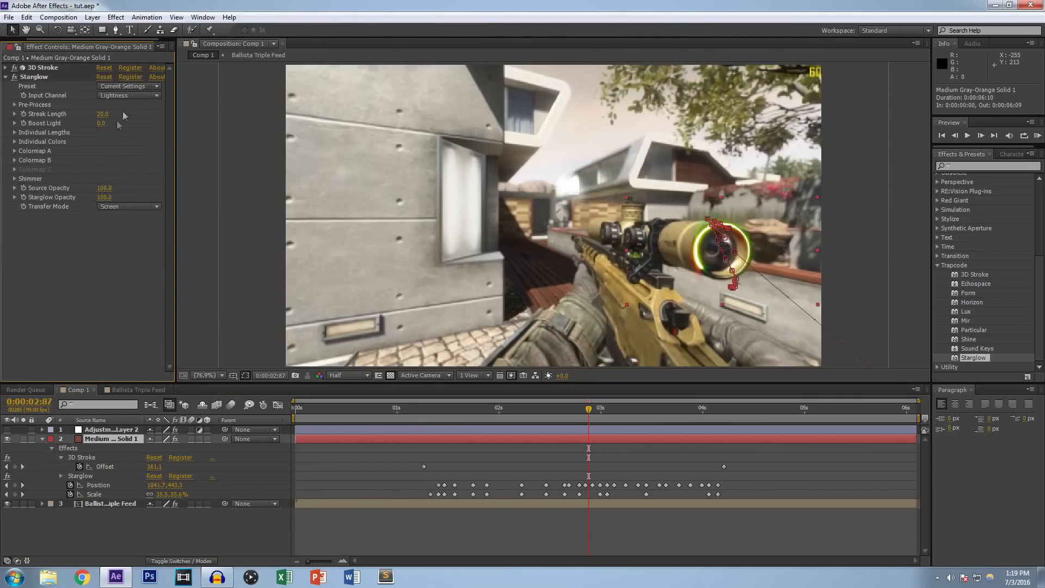
left_click(592, 542)
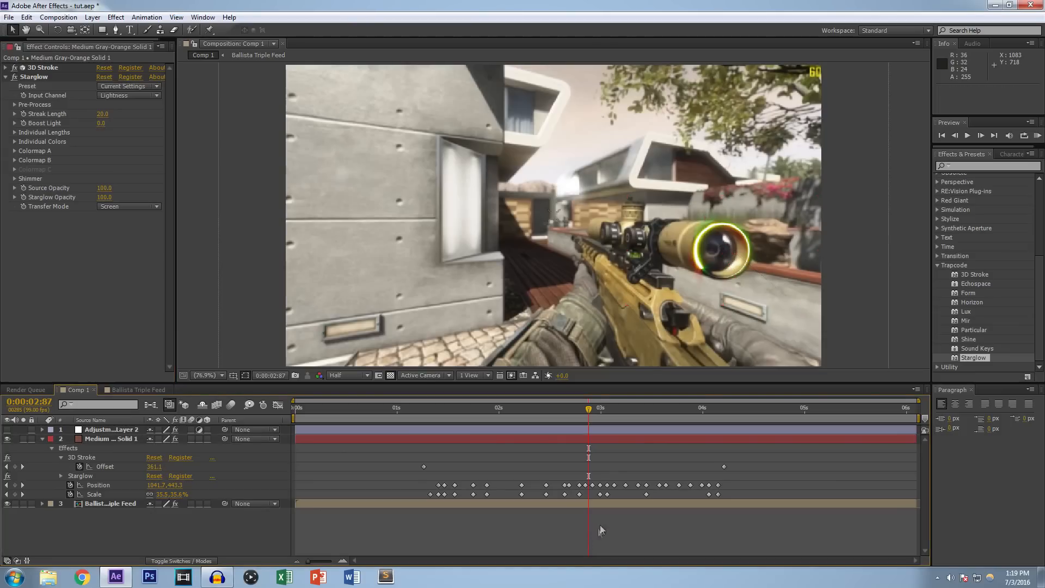
Show the adjustment layer and preview the glowing ring at several times, including 0:00:01:59 and 0:00:03:71
left_click(7, 429)
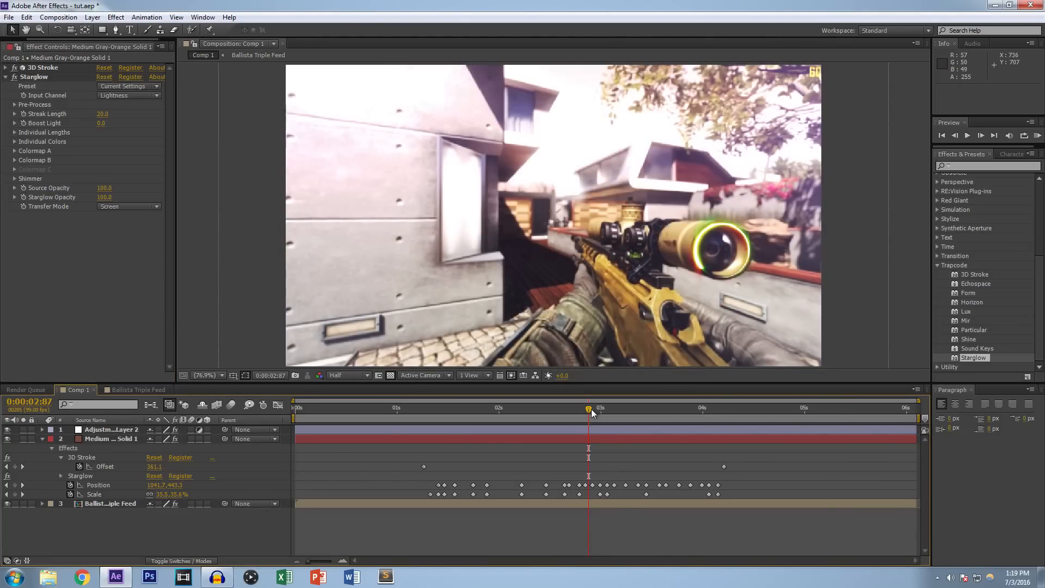
left_click_drag(590, 410, 504, 441)
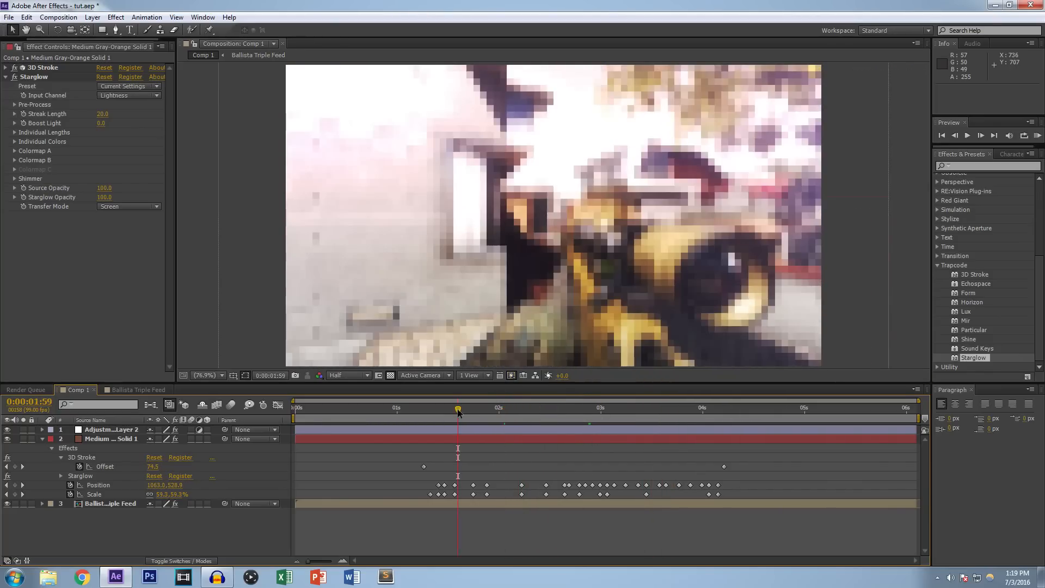
left_click(675, 409)
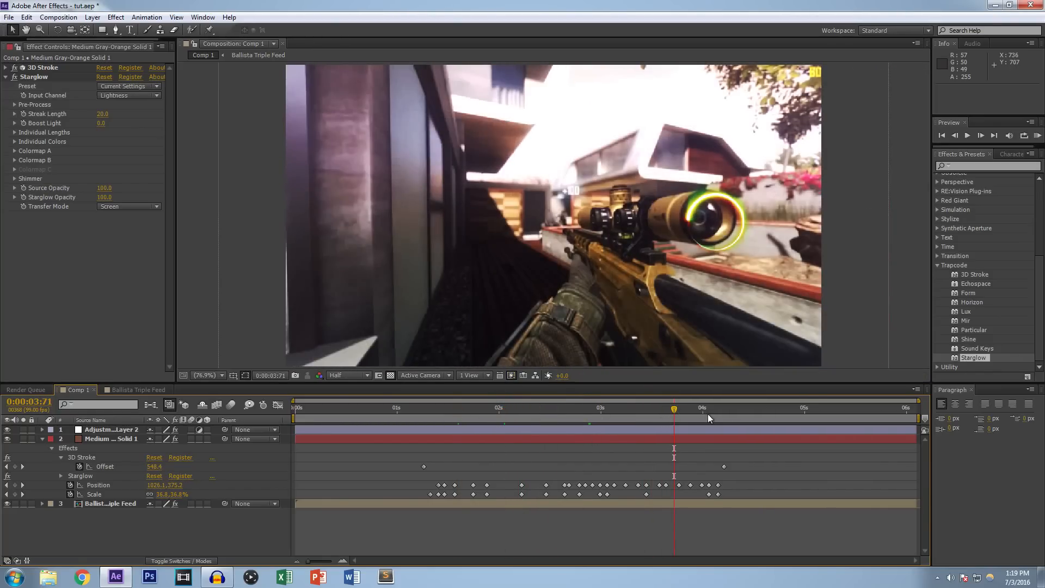
left_click(717, 408)
At 0:00:03:67, shift the ring layer to about 1053.2, 394.4 to realign it with the scope
left_click(671, 409)
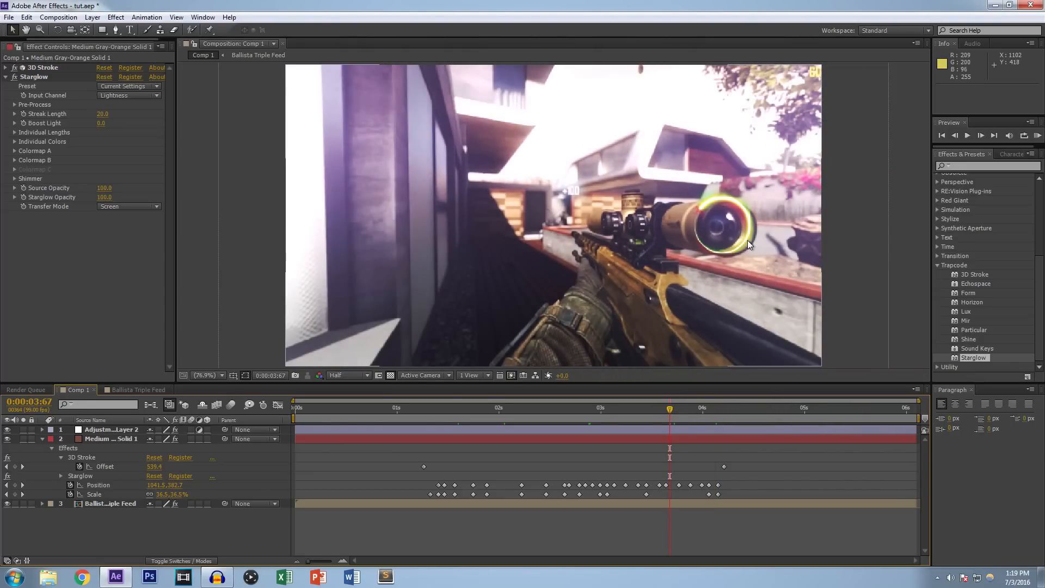
left_click(116, 440)
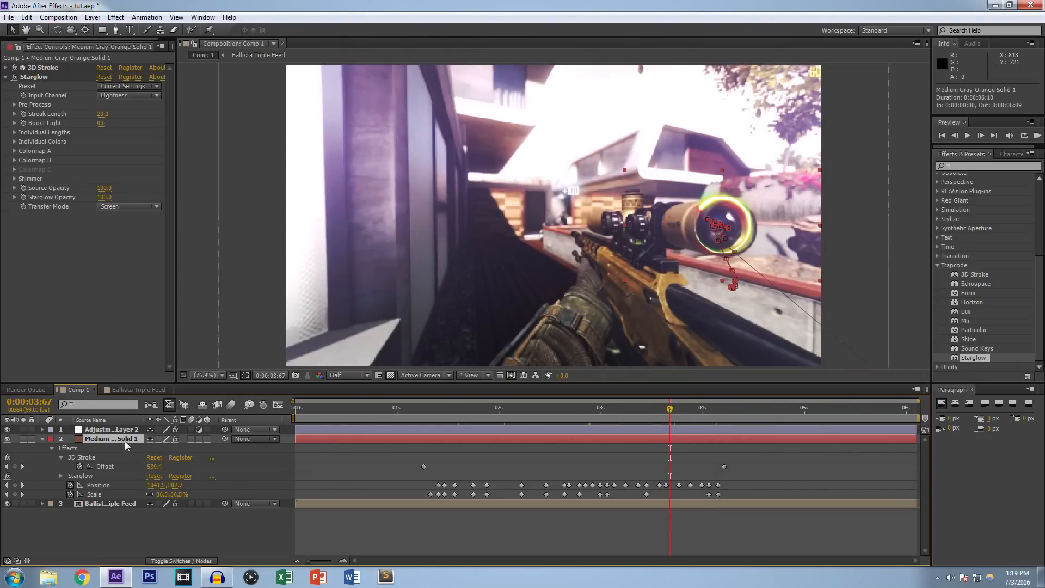
left_click_drag(743, 222, 746, 224)
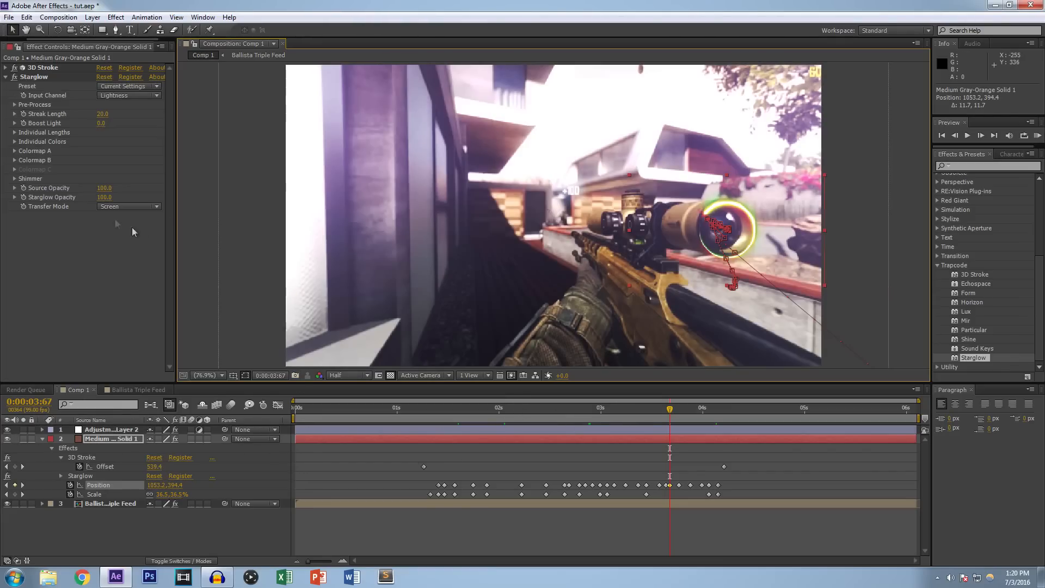
Collapse Starglow, expand the 3D Stroke Transform settings and set the ring's Y Rotation to 102°
left_click(48, 67)
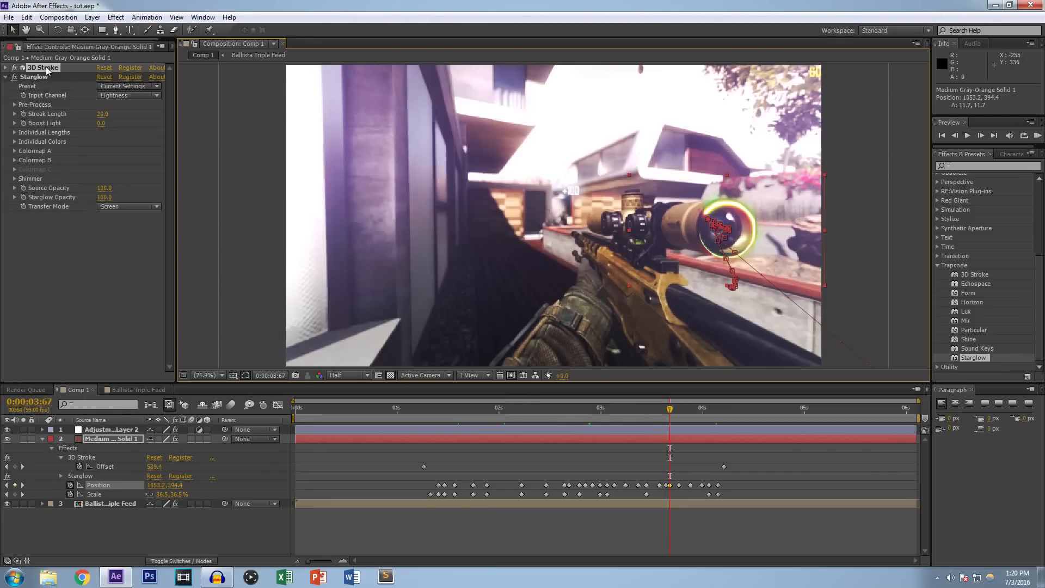
left_click(6, 77)
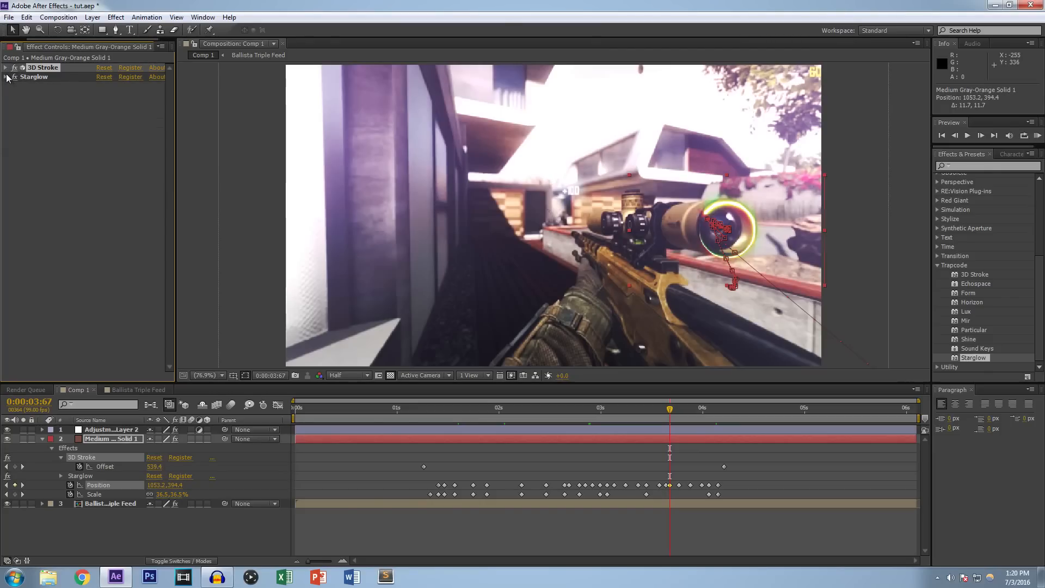
left_click(6, 68)
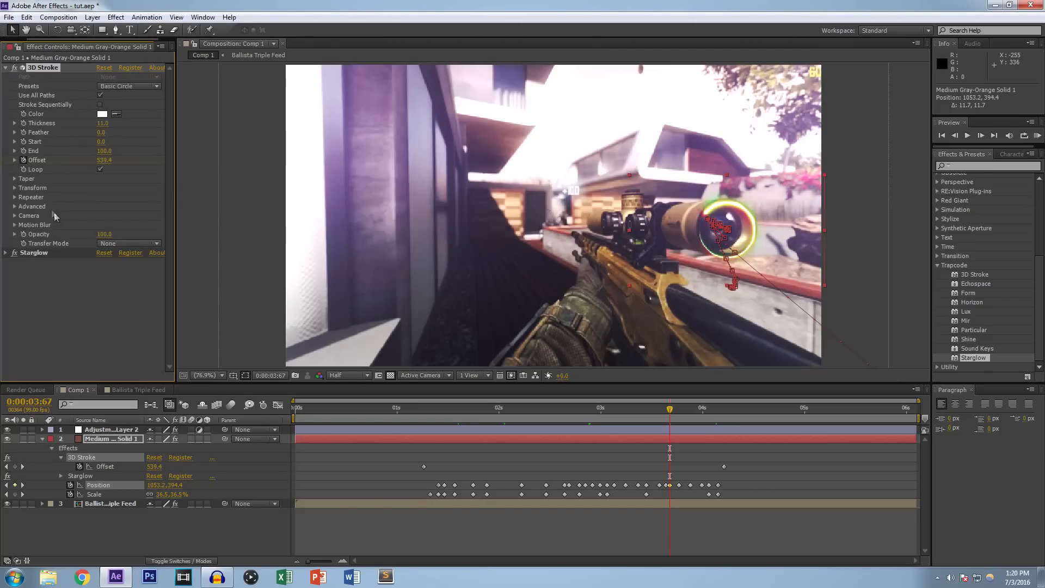
left_click(14, 216)
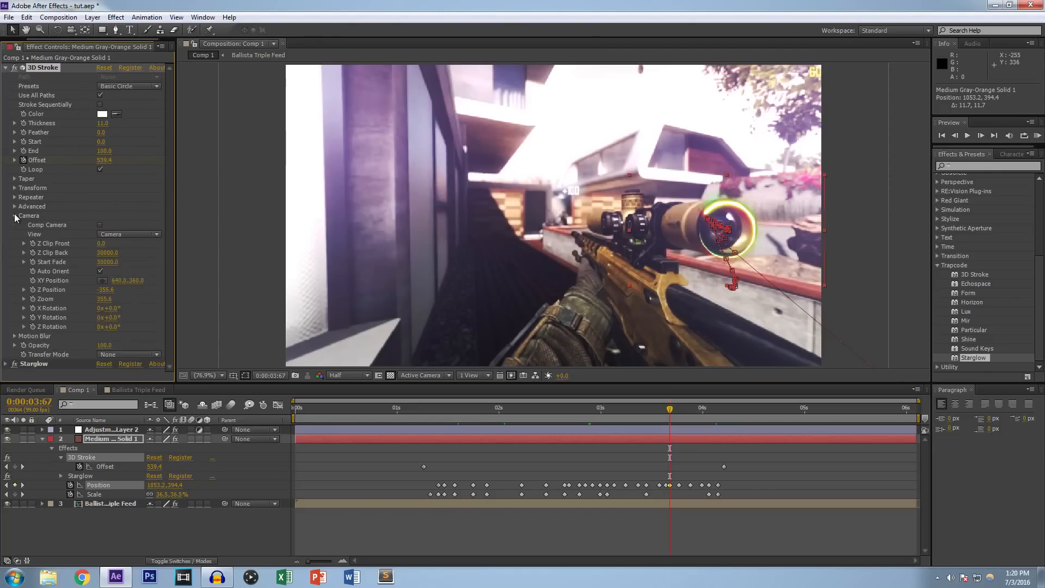
left_click(14, 217)
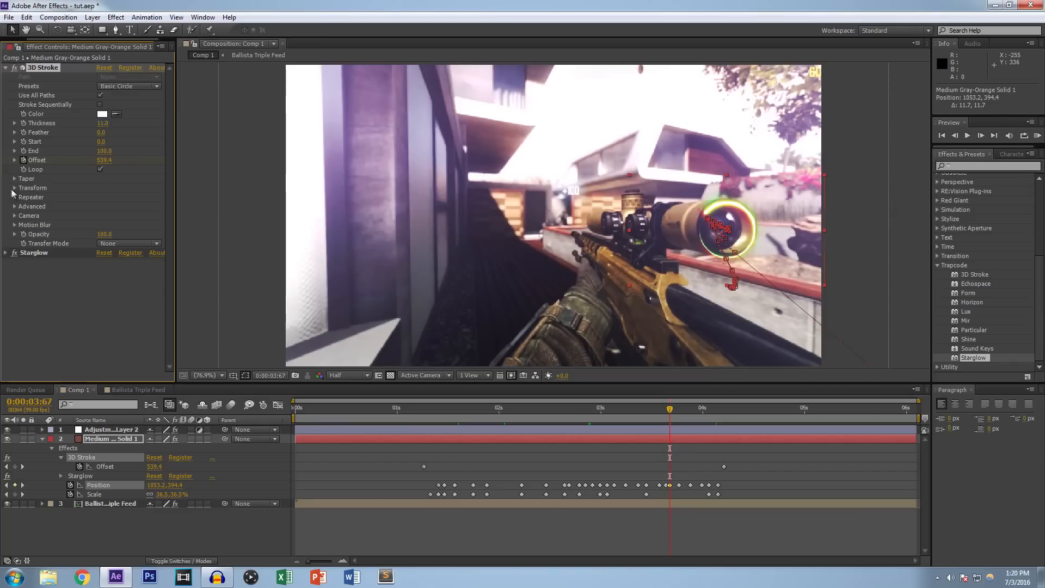
left_click(14, 188)
left_click_drag(115, 255, 173, 262)
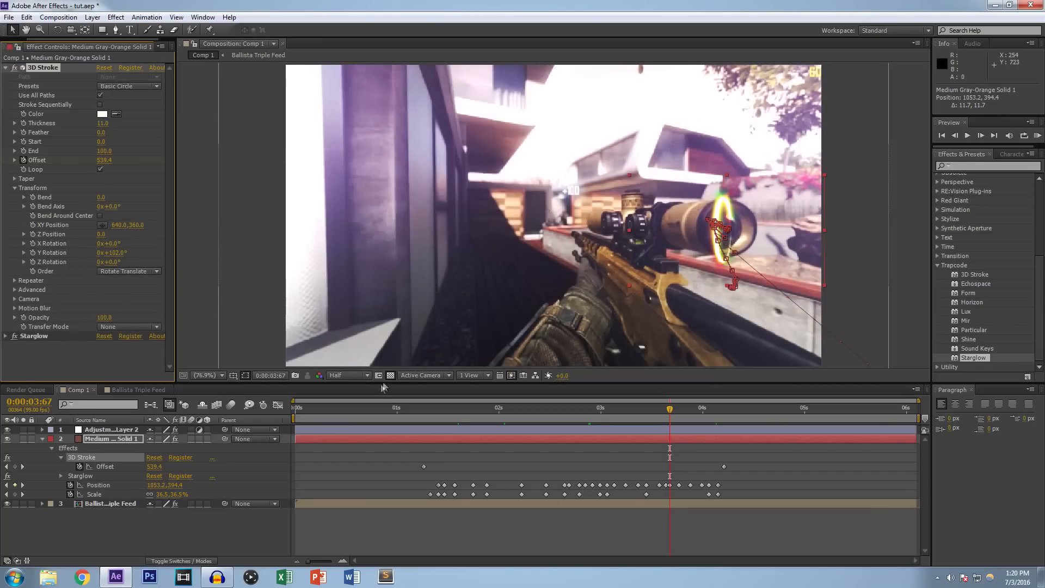
Hide the adjustment layer and set the 3D Stroke's Y Rotation to 241° and Z Rotation to 4x+212°
left_click(9, 430)
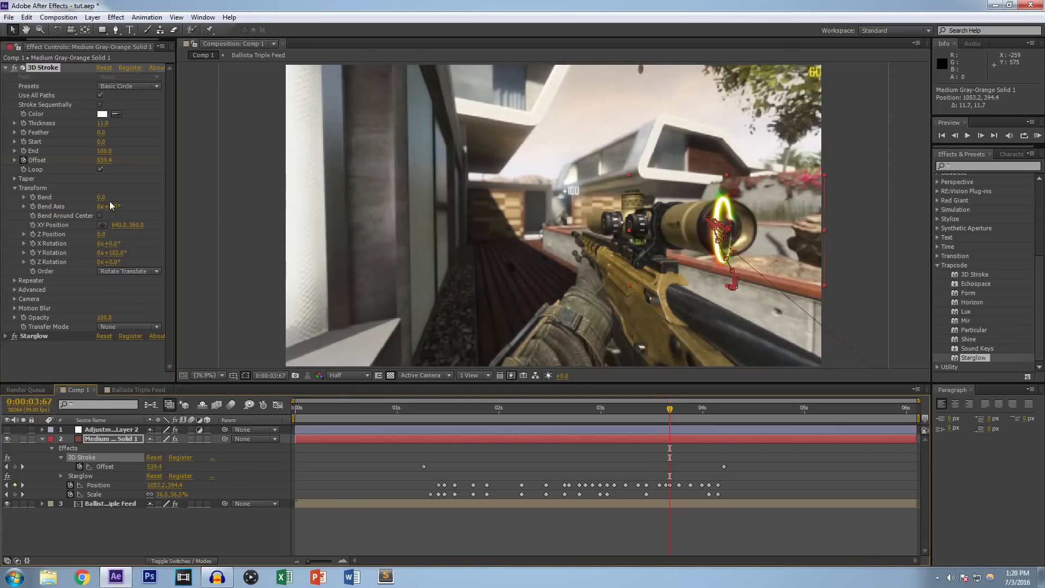
left_click_drag(121, 254, 211, 266)
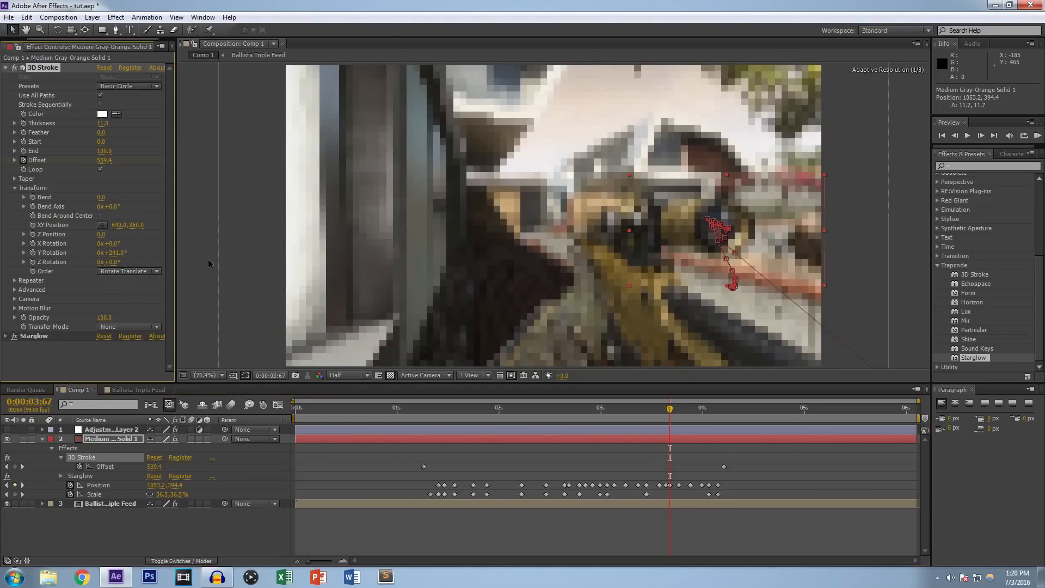
left_click_drag(108, 262, 1035, 265)
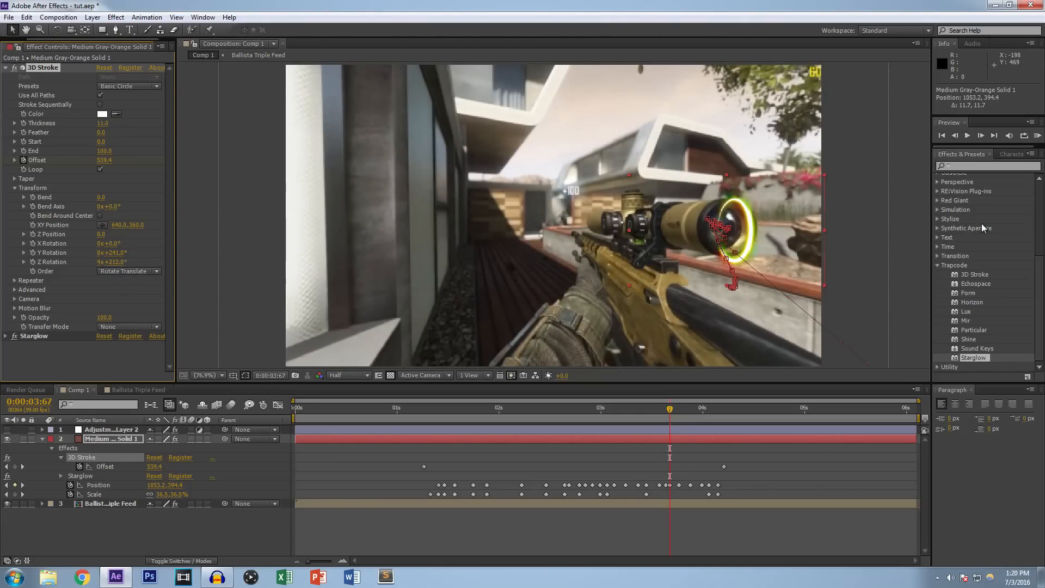